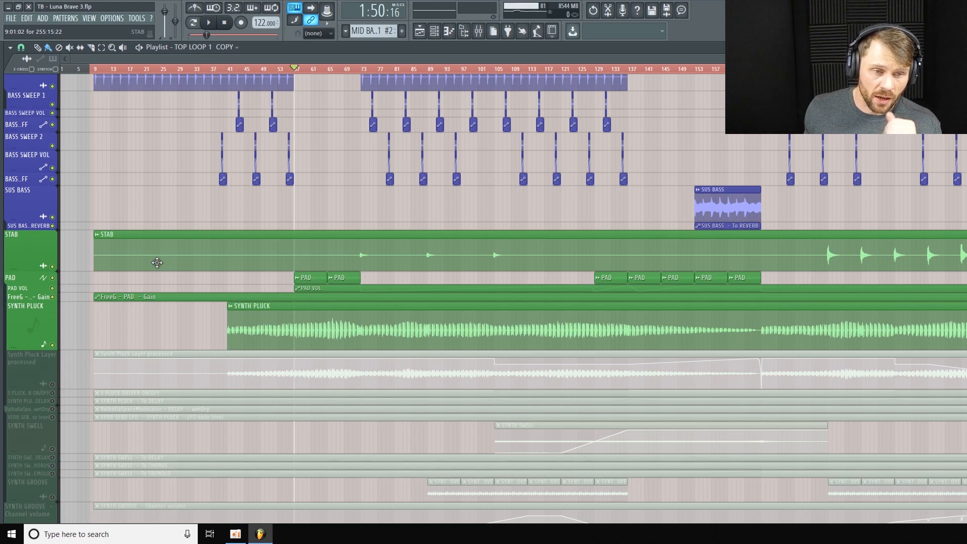
# Step: Play back the soloed SYNTH PLUCK tracks from around bar 79 and pause after a few bars
pyautogui.moveTo(301, 72)
pyautogui.mouseDown()
pyautogui.moveTo(352, 71)
pyautogui.moveTo(290, 71)
pyautogui.mouseUp()
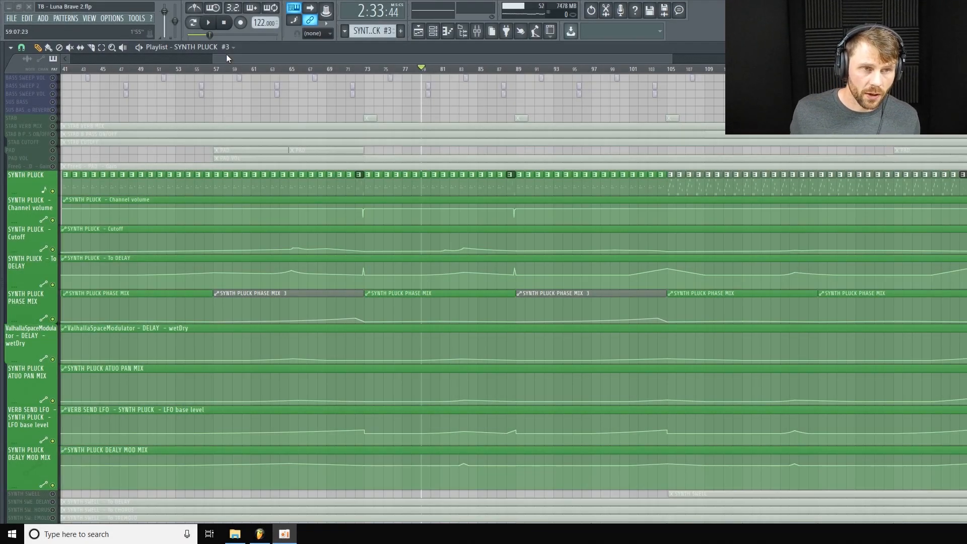
pyautogui.click(209, 22)
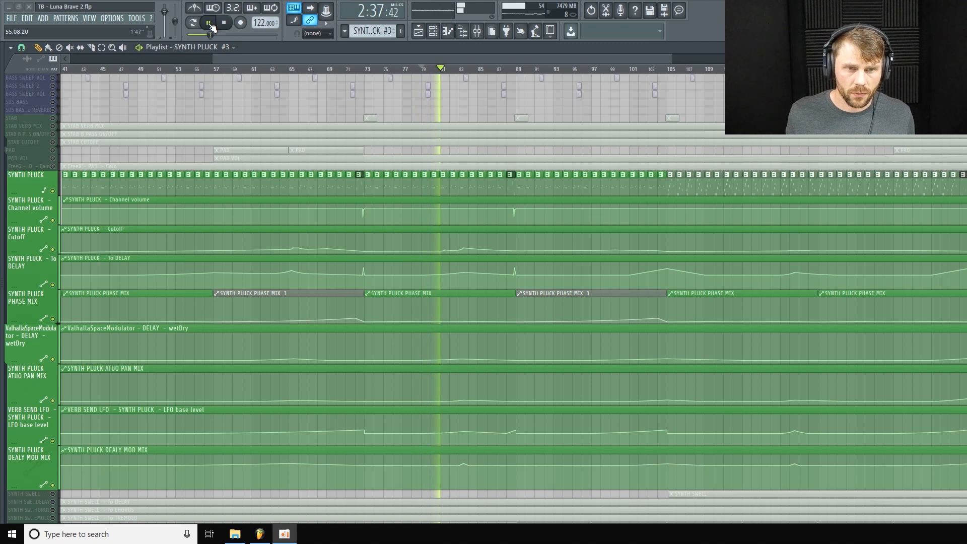
pyautogui.click(209, 23)
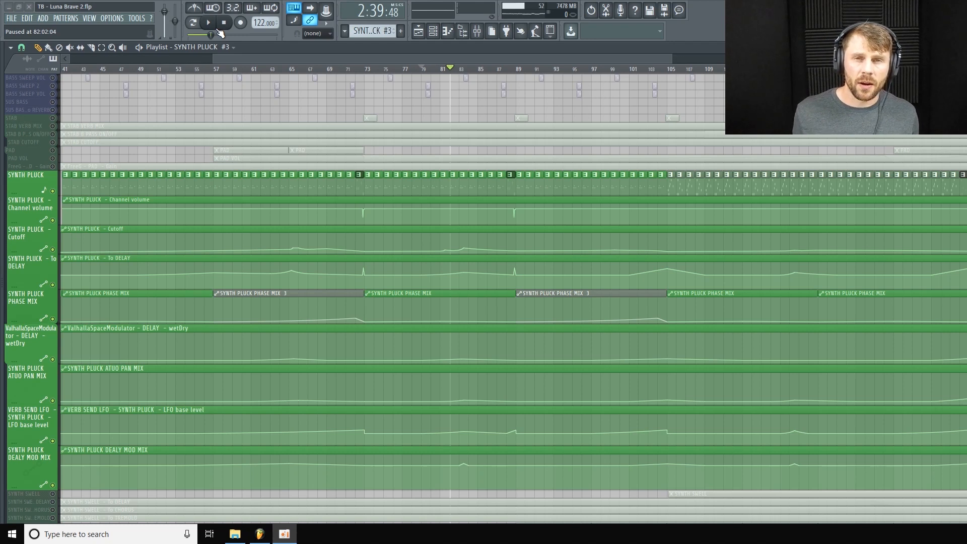
# Step: Bring up the channel rack and open the SYNTH PLUCK channel's Reaktor Monark synth to examine its patch
pyautogui.click(447, 31)
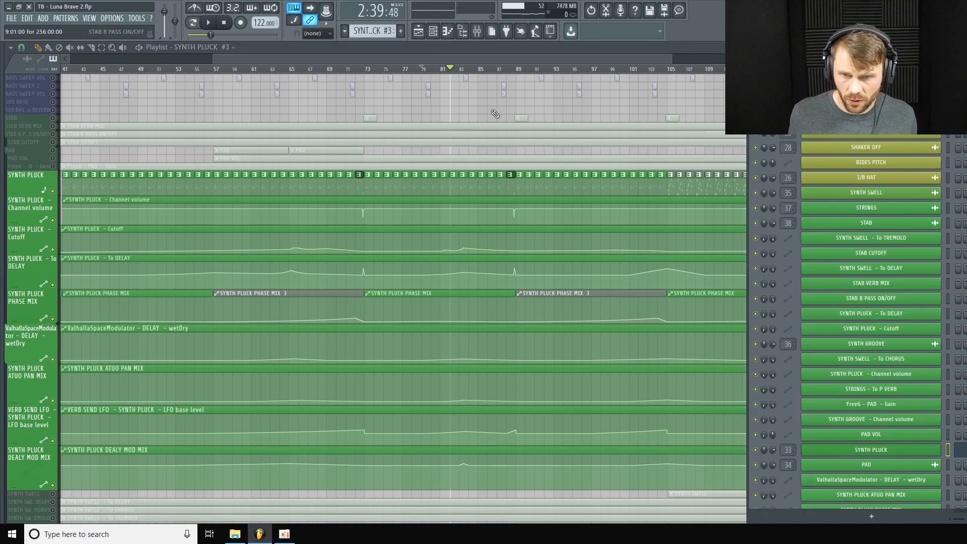
pyautogui.click(917, 455)
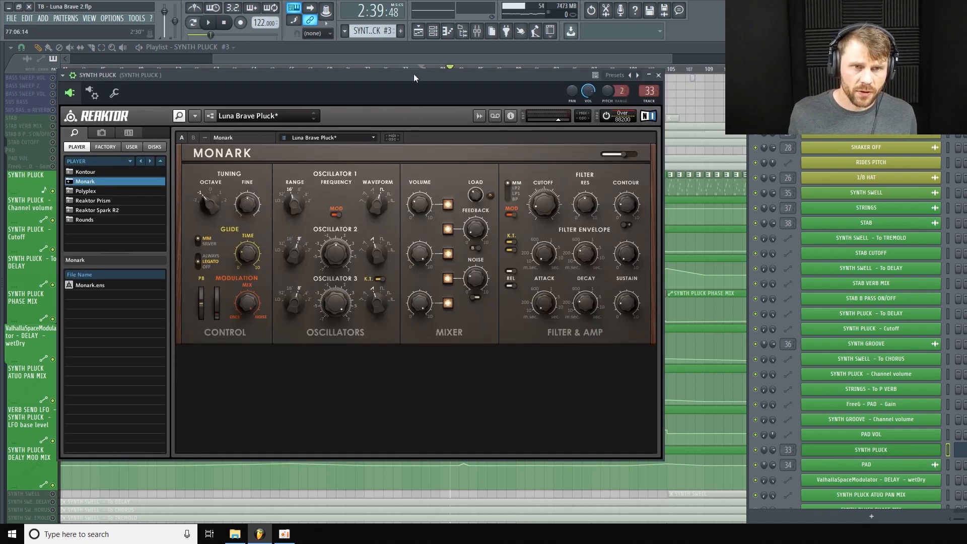
pyautogui.moveTo(416, 76); pyautogui.dragTo(415, 86)
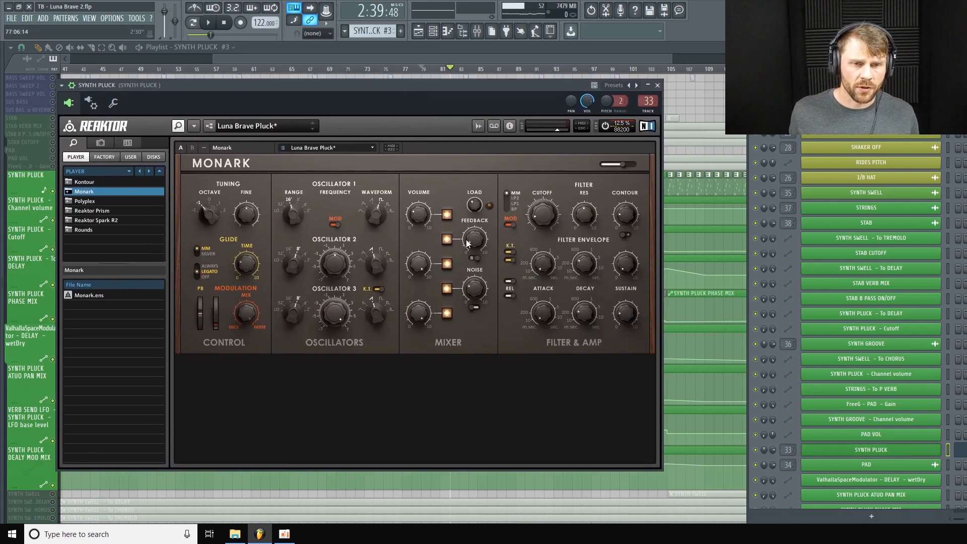
# Step: Switch off oscillator 3, noise, oscillator 2 and feedback in the Monark mixer, leaving only oscillator 1 active
pyautogui.click(447, 313)
pyautogui.click(447, 288)
pyautogui.click(447, 264)
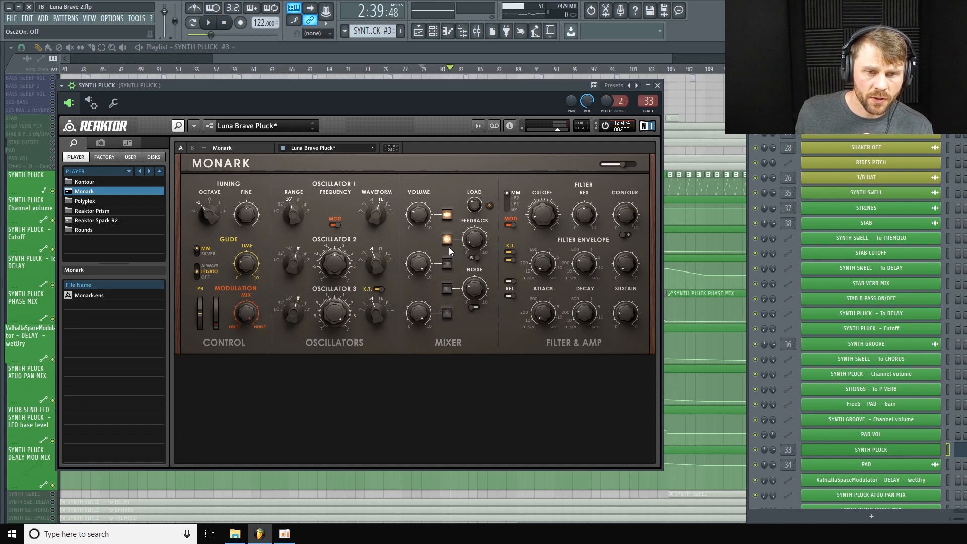
pyautogui.click(448, 242)
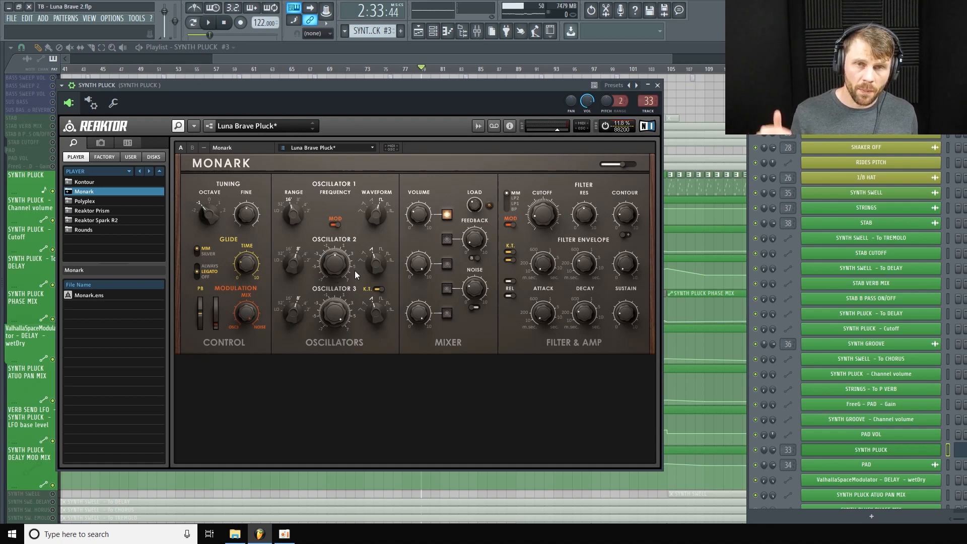
# Step: Switch Monark's oscillator 2 back on and audition it together with oscillator 1
pyautogui.click(446, 264)
pyautogui.press('space')
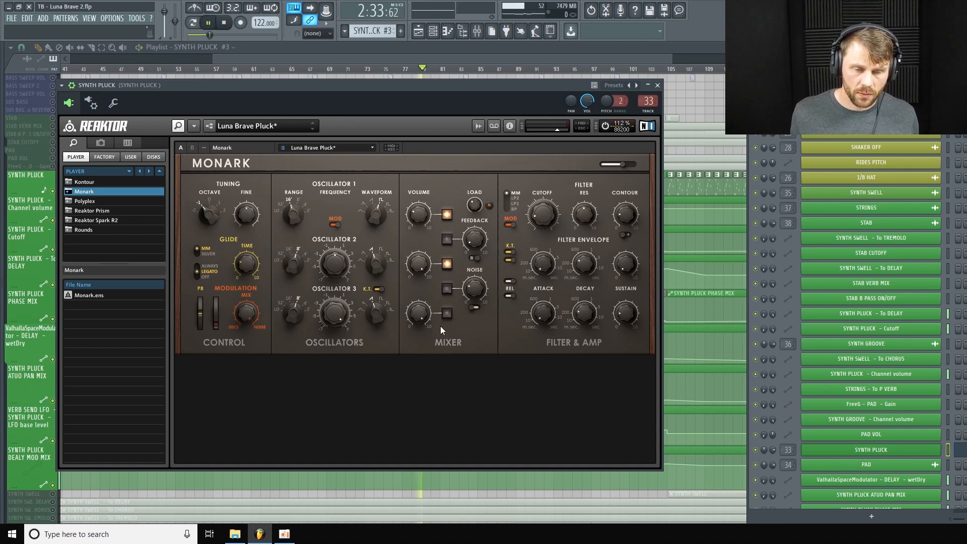
pyautogui.press('space')
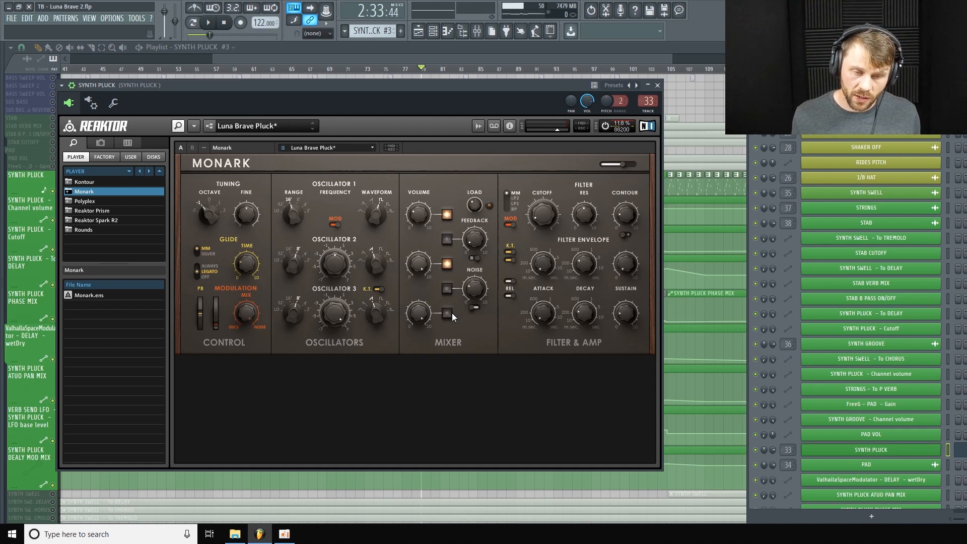
# Step: Add Monark's oscillator 3 back into the mix and audition the three oscillators together
pyautogui.click(447, 313)
pyautogui.press('space')
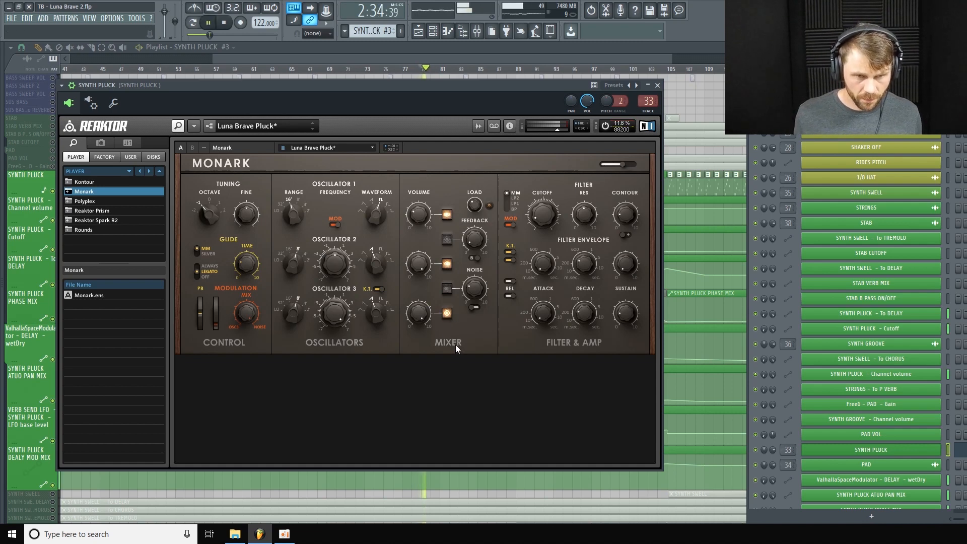
pyautogui.press('space')
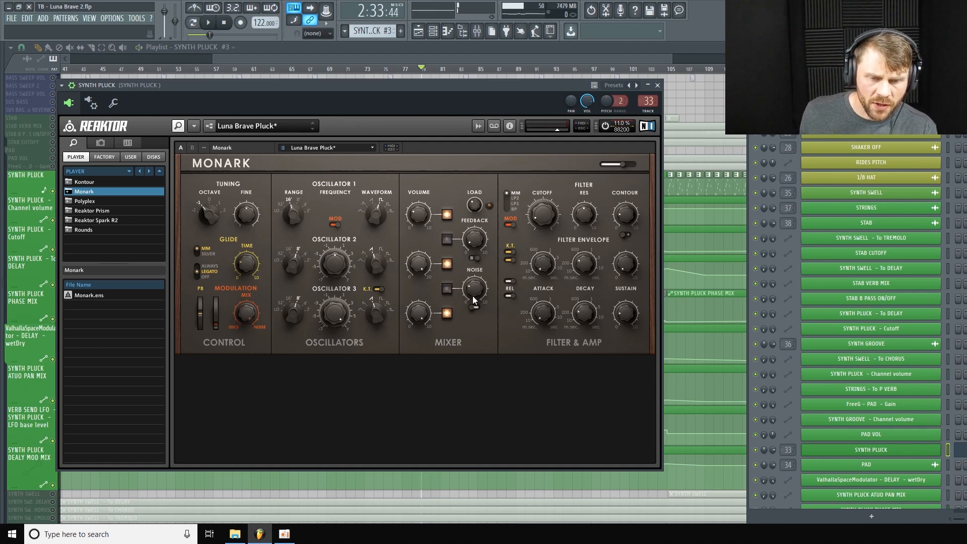
# Step: Switch Monark's noise and feedback back on and close the synth window
pyautogui.click(448, 288)
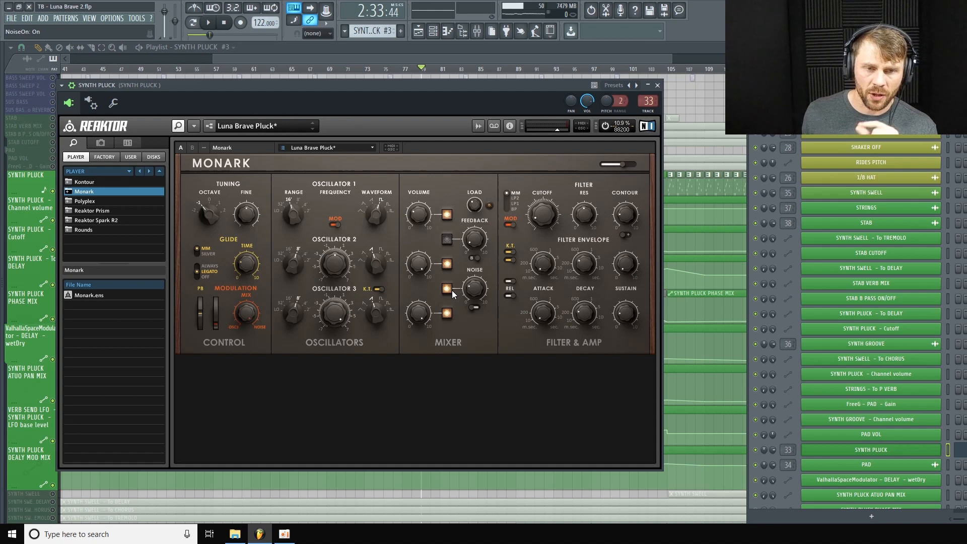
pyautogui.click(446, 240)
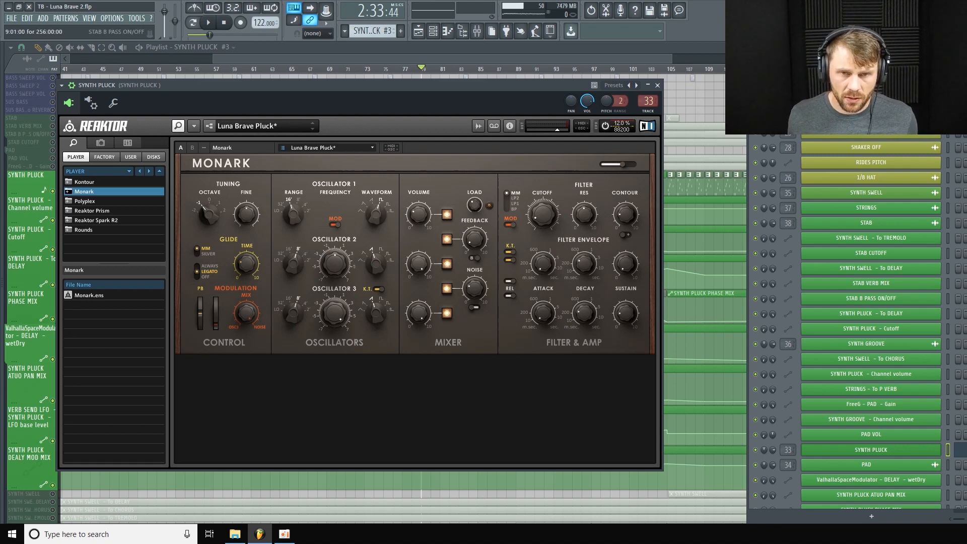
pyautogui.click(658, 86)
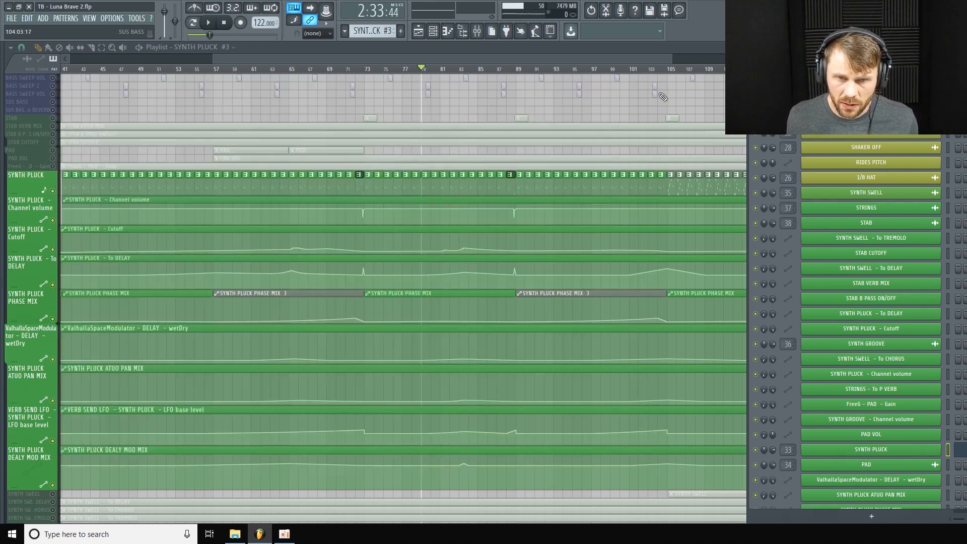
# Step: Show the mixer and open the SYNTH PLUCK track's Driver and Omega N effects for inspection
pyautogui.click(478, 32)
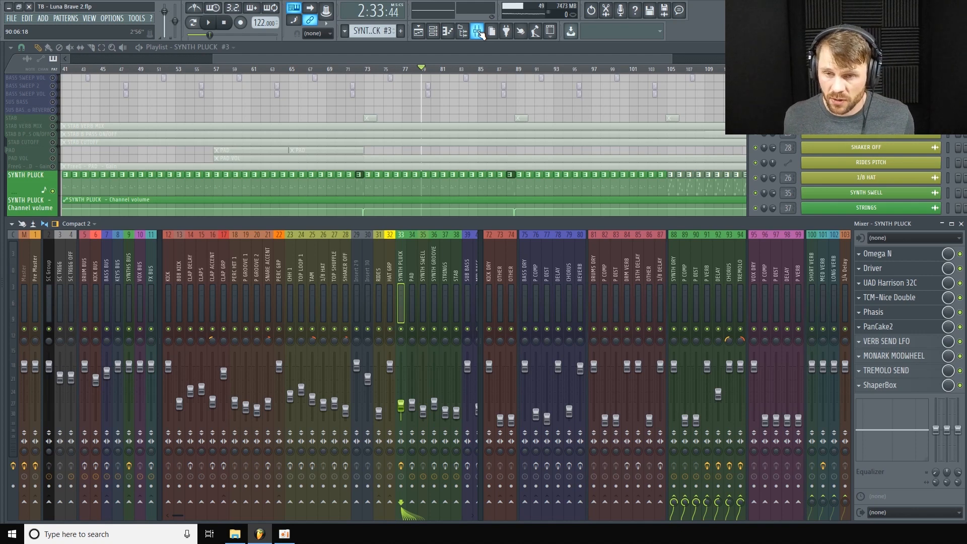
pyautogui.click(894, 267)
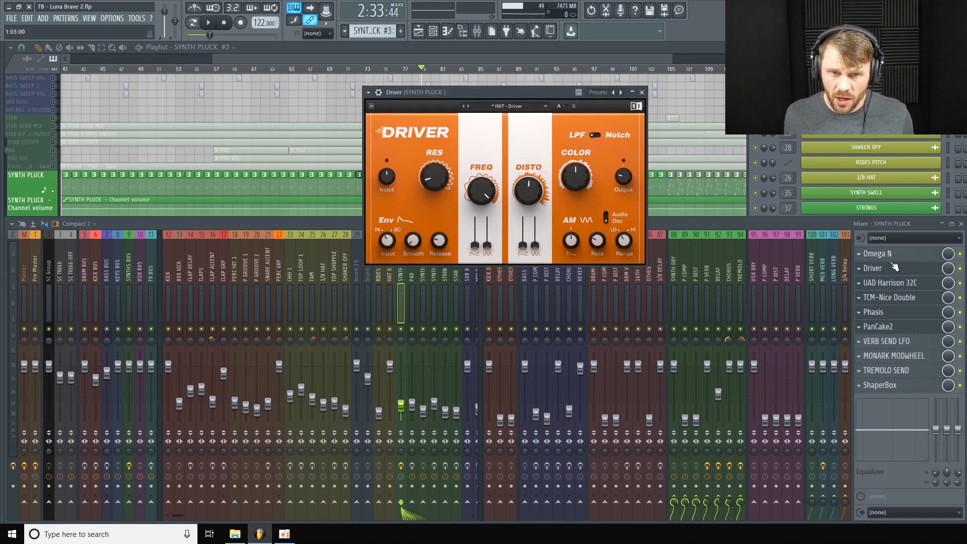
pyautogui.click(927, 257)
pyautogui.moveTo(447, 83); pyautogui.dragTo(364, 81)
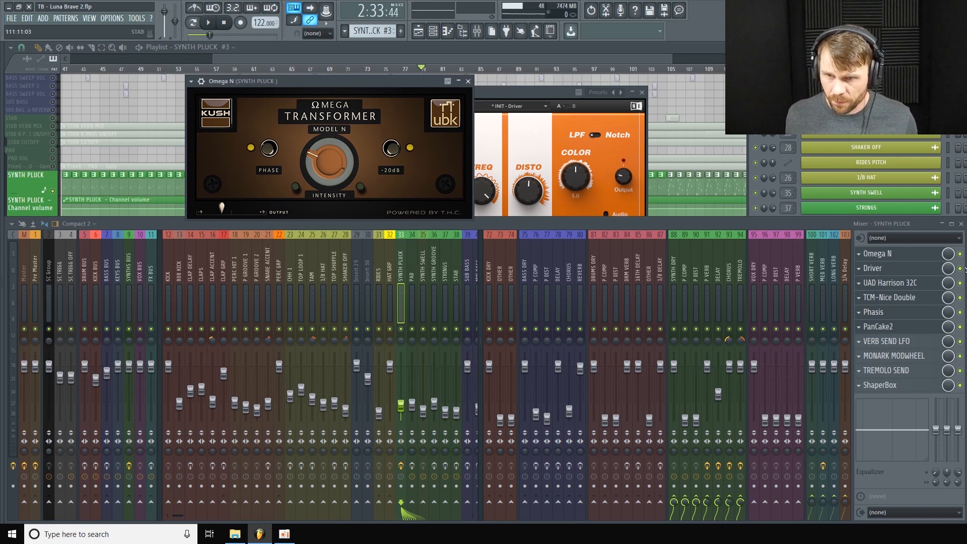
# Step: Audition the SYNTH PLUCK with Omega N bypassed and with it enabled to compare the sound
pyautogui.click(960, 255)
pyautogui.press('space')
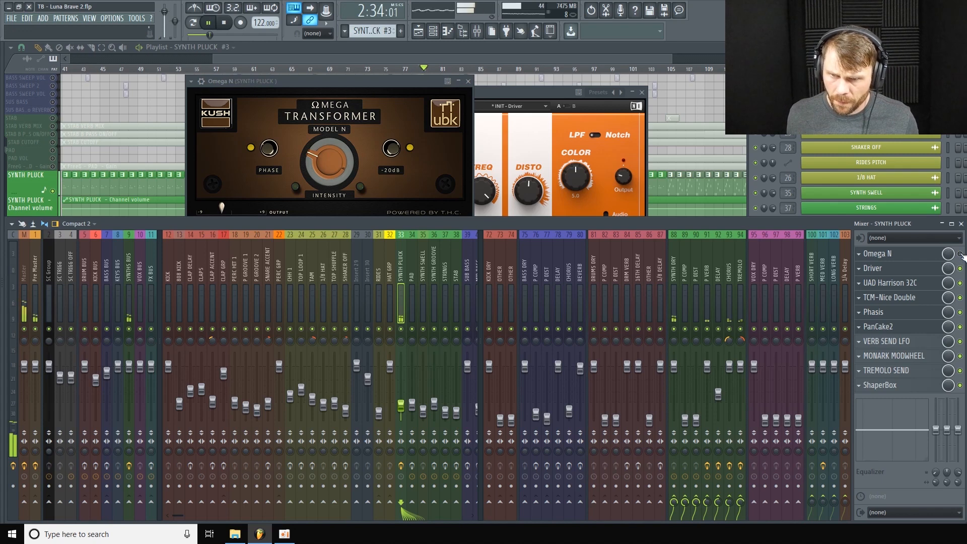
pyautogui.click(960, 255)
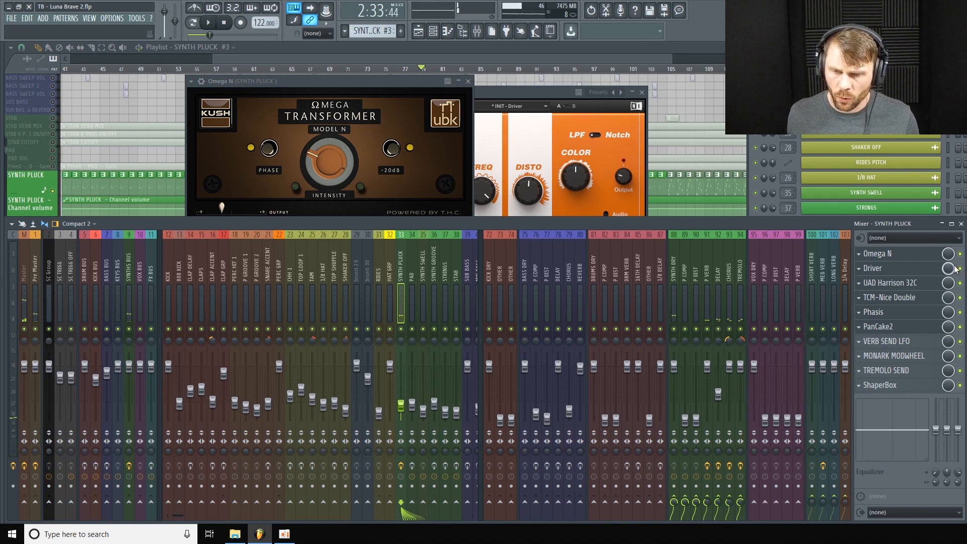
pyautogui.press('space')
# Step: Bring the Driver effect forward, toggle its bypass and audition its distortion on the SYNTH PLUCK
pyautogui.click(541, 91)
pyautogui.moveTo(494, 187)
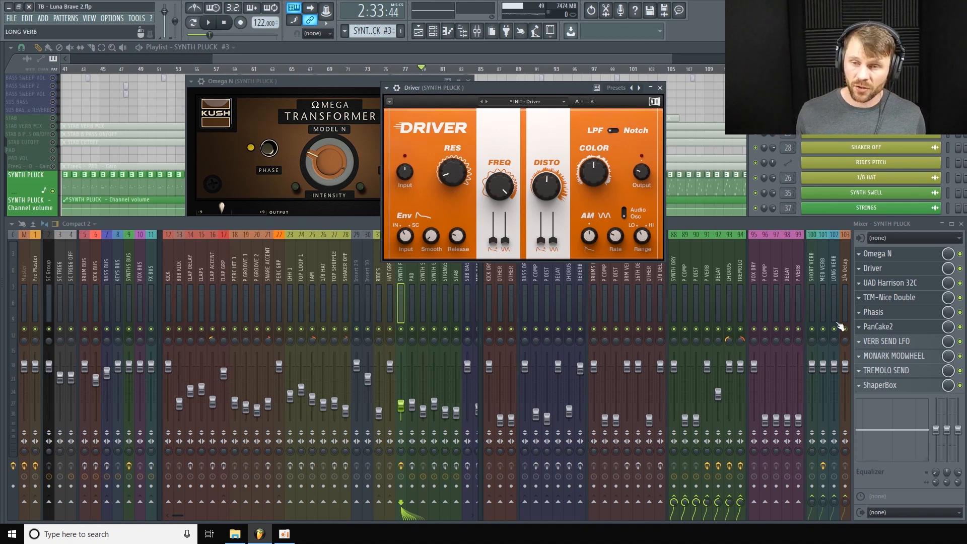
pyautogui.click(962, 271)
pyautogui.press('space')
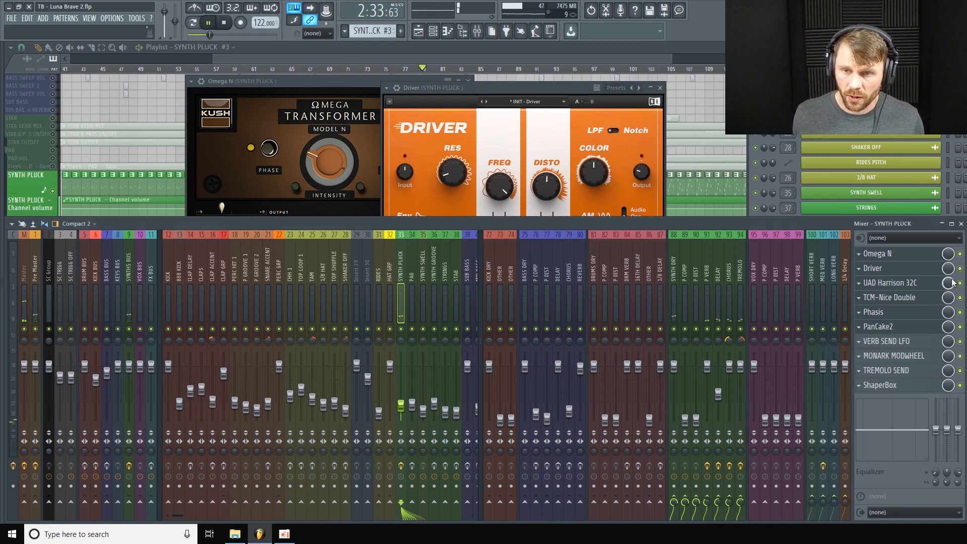
pyautogui.press('space')
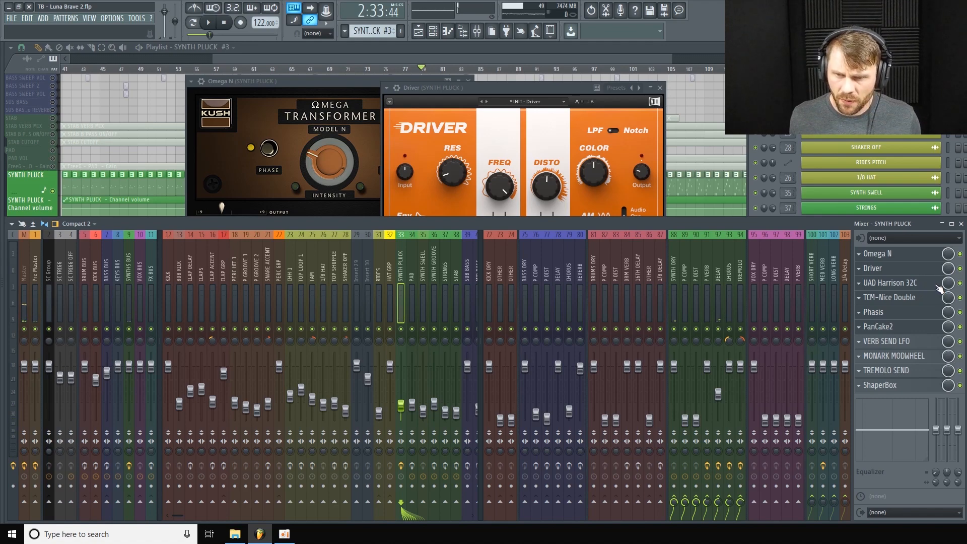
# Step: Open the SYNTH PLUCK's UAD Harrison 32C, Phasis and TCM-Nice Double effects and bring TCM-Nice Double forward for inspection
pyautogui.click(939, 291)
pyautogui.click(933, 286)
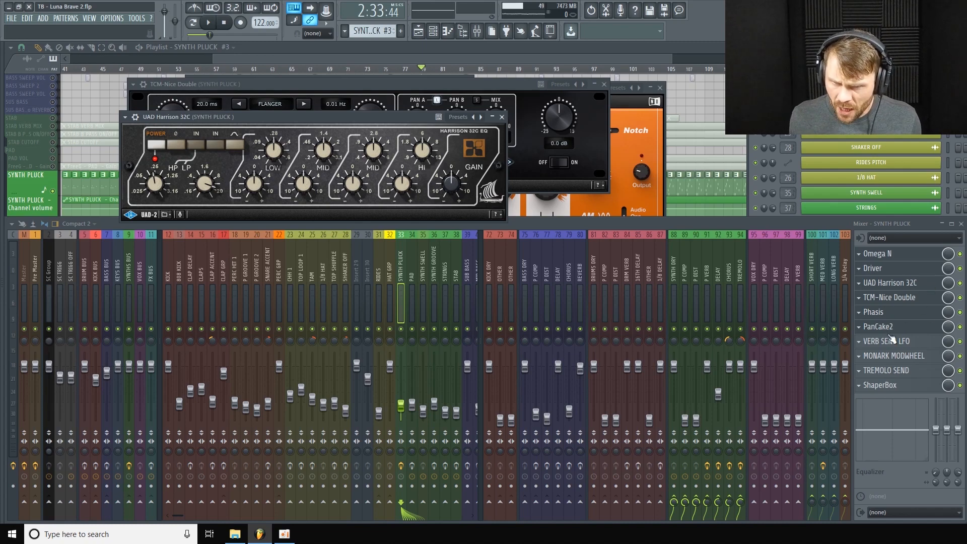
pyautogui.click(933, 311)
pyautogui.click(932, 301)
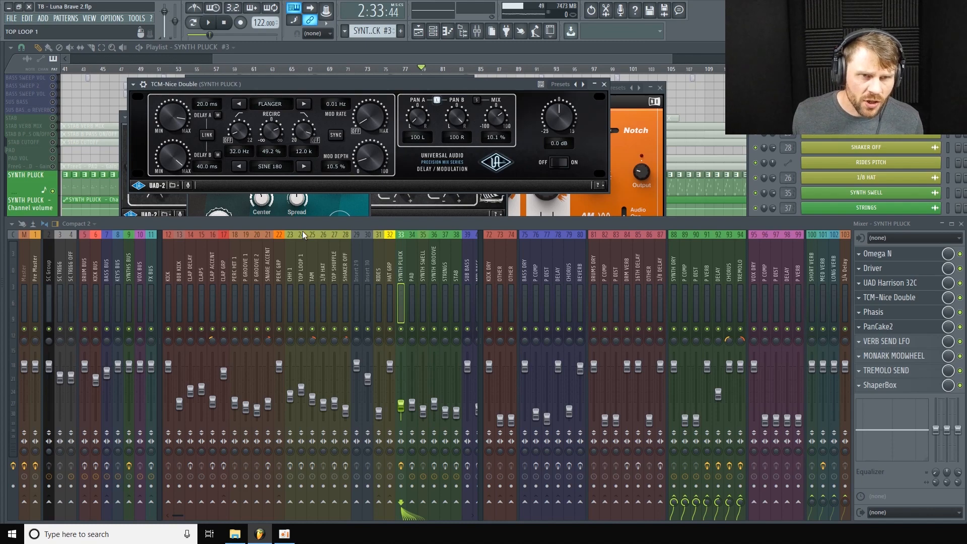
pyautogui.moveTo(302, 85); pyautogui.dragTo(316, 89)
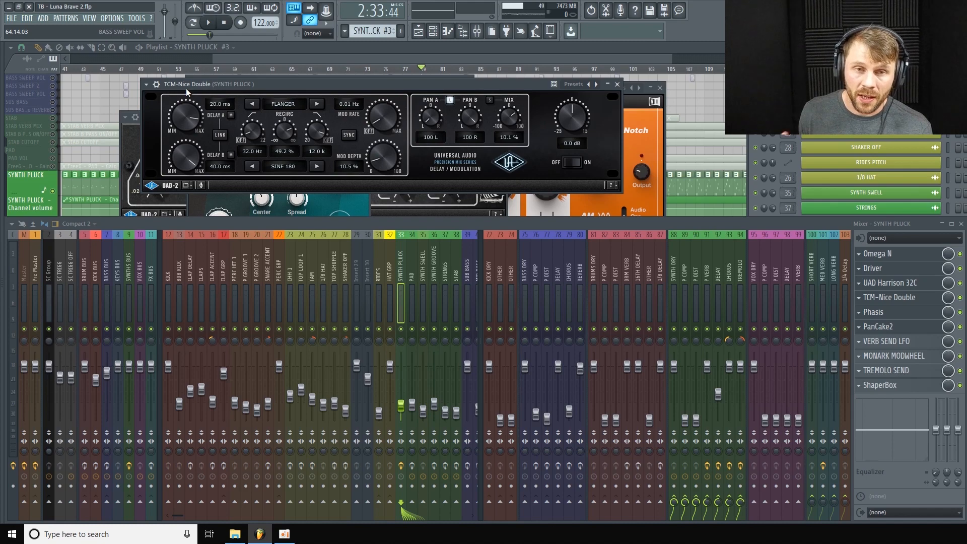
# Step: Play the SYNTH PLUCK twice to audition the TCM-Nice Double effect
pyautogui.press('space')
pyautogui.press('space')
pyautogui.press('space')
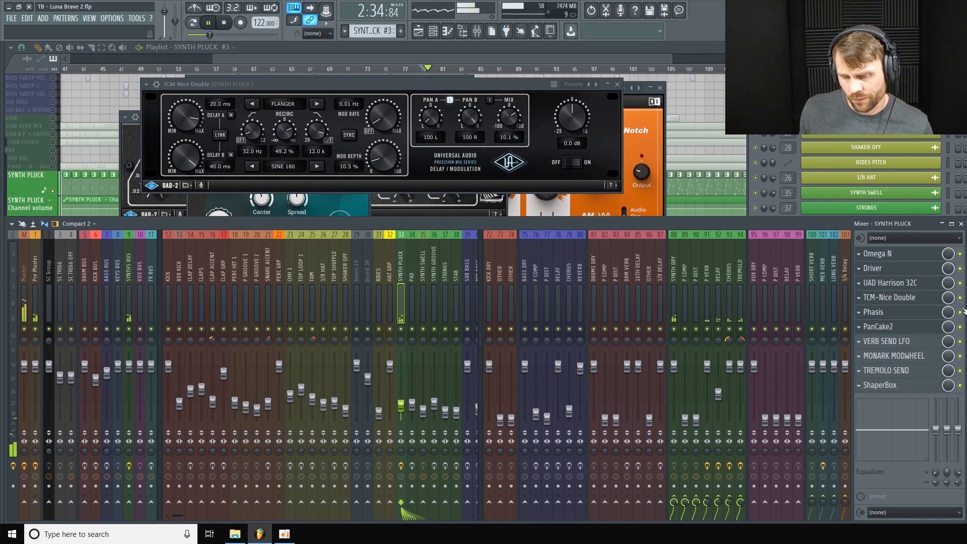
pyautogui.press('space')
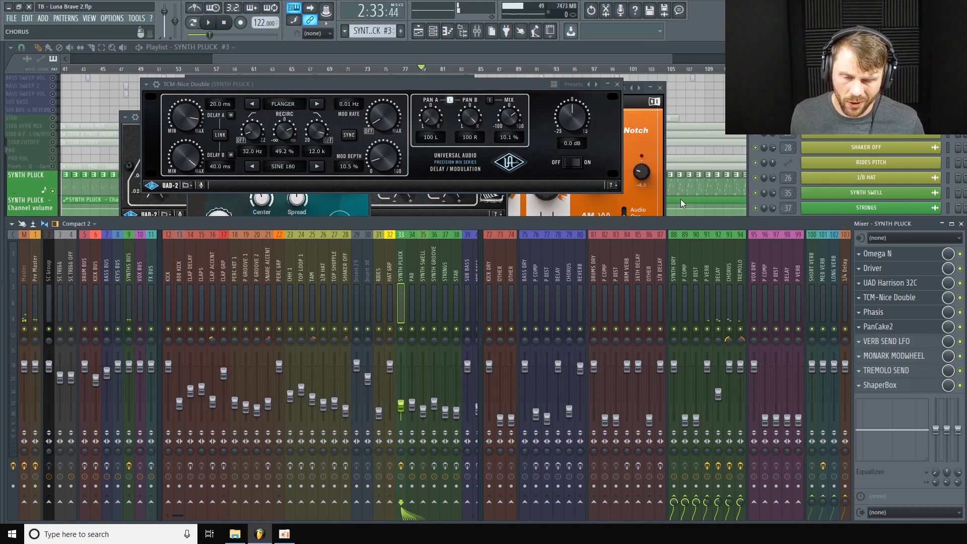
# Step: Open the Phasis and PanCake2 effects and arrange their windows to examine the phaser and auto-pan settings
pyautogui.click(925, 323)
pyautogui.click(925, 312)
pyautogui.moveTo(278, 89); pyautogui.dragTo(302, 107)
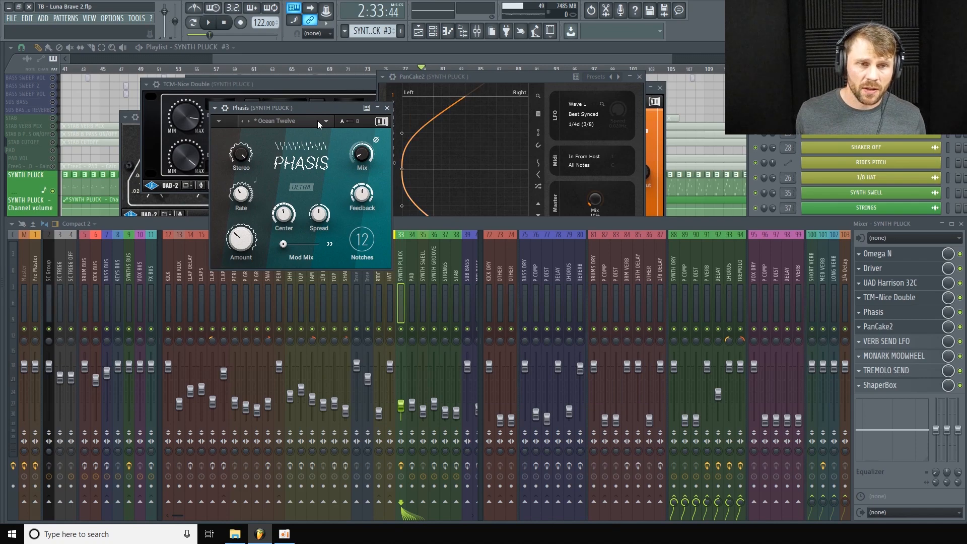
pyautogui.moveTo(364, 159)
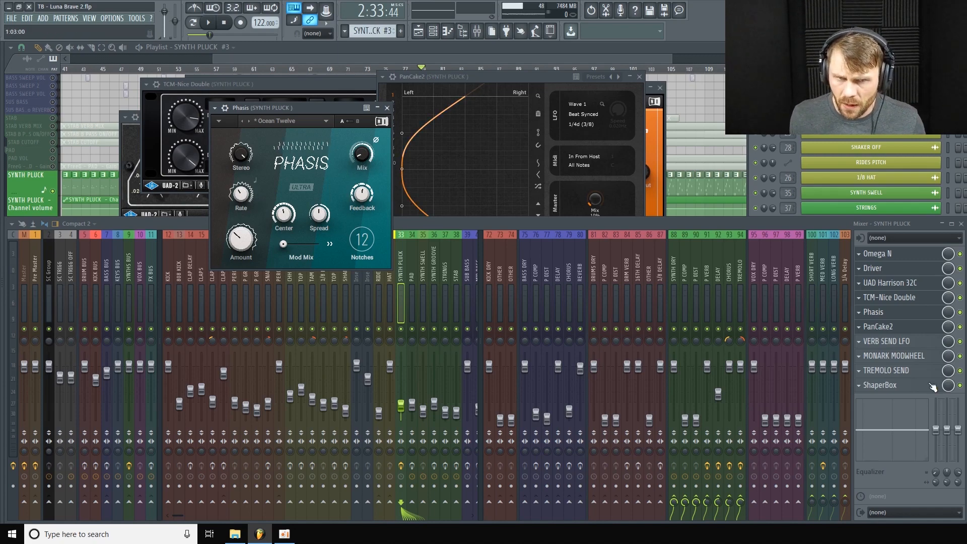
pyautogui.moveTo(535, 77); pyautogui.dragTo(482, 81)
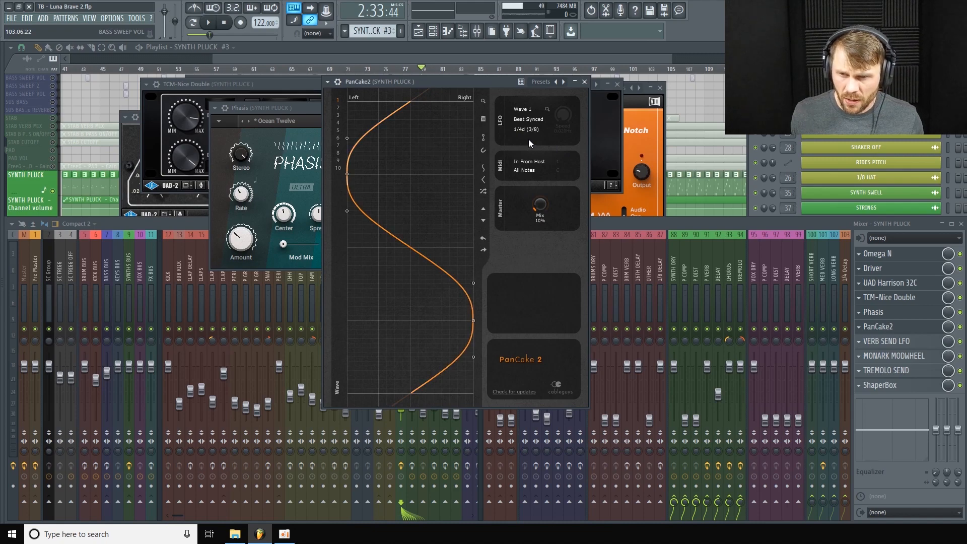
# Step: Open ShaperBox to examine its volume ducking curve, and briefly view the MONARK MODWHEEL controller before closing it
pyautogui.click(905, 385)
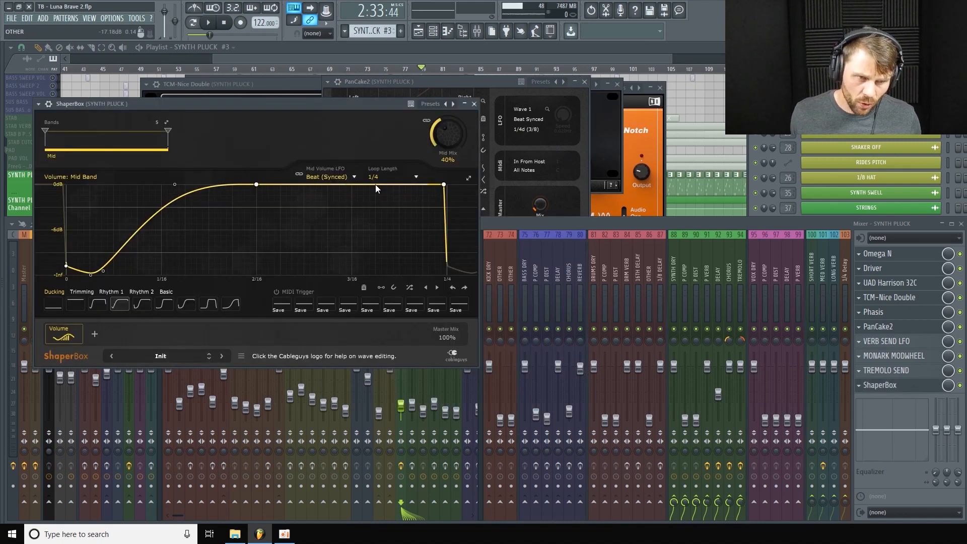
pyautogui.click(763, 228)
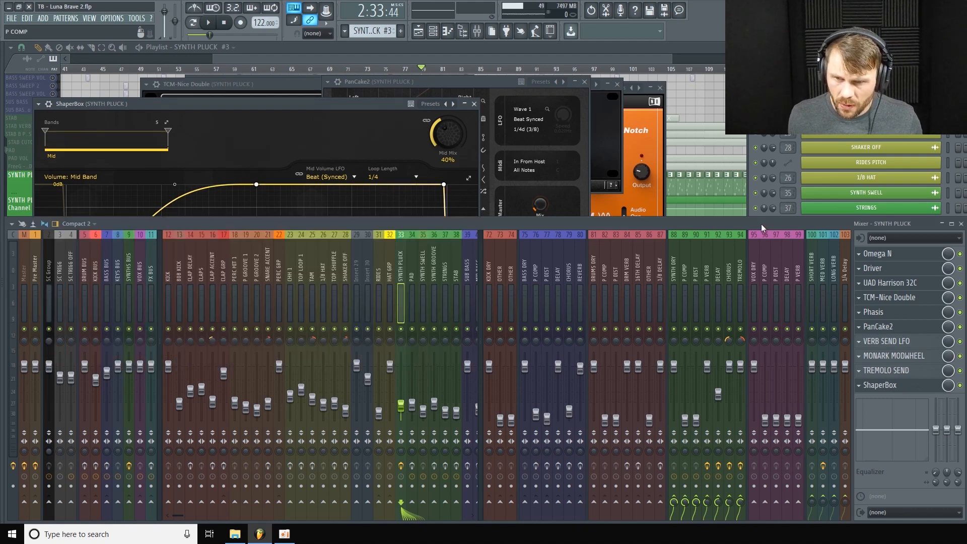
pyautogui.click(932, 358)
pyautogui.click(933, 360)
pyautogui.click(933, 361)
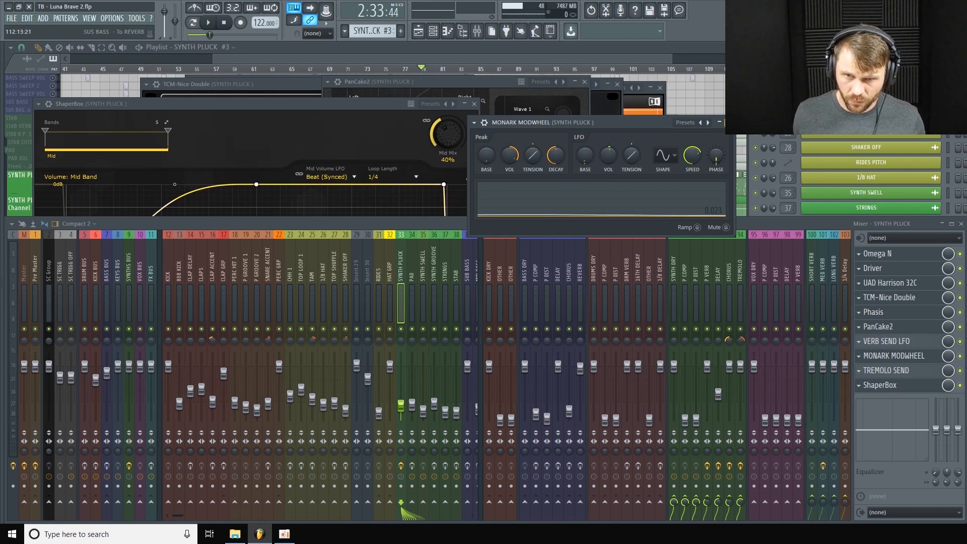
pyautogui.click(730, 122)
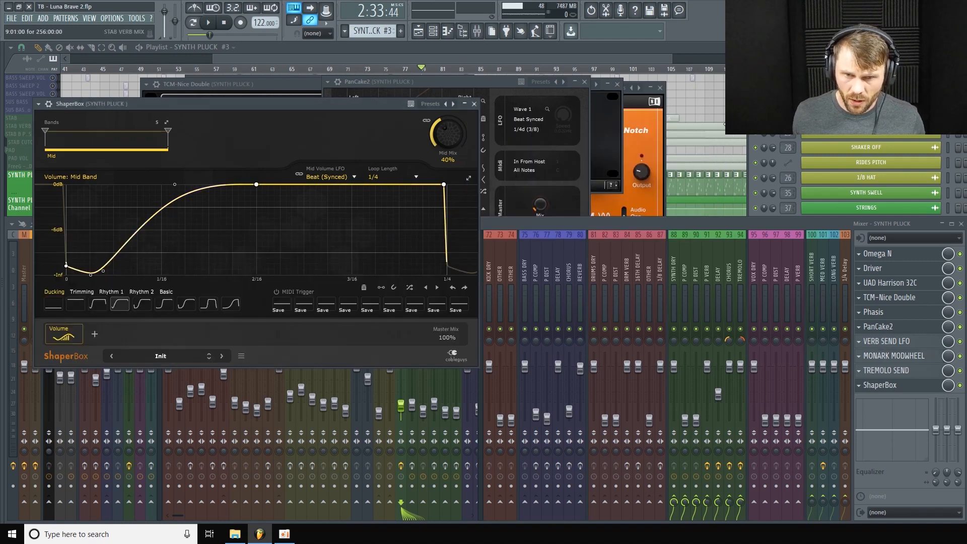
# Step: Close ShaperBox and open the synth P VERB send's ValhallaRoom and Fruity parametric EQ 2 to examine the reverb and its filtering
pyautogui.click(474, 104)
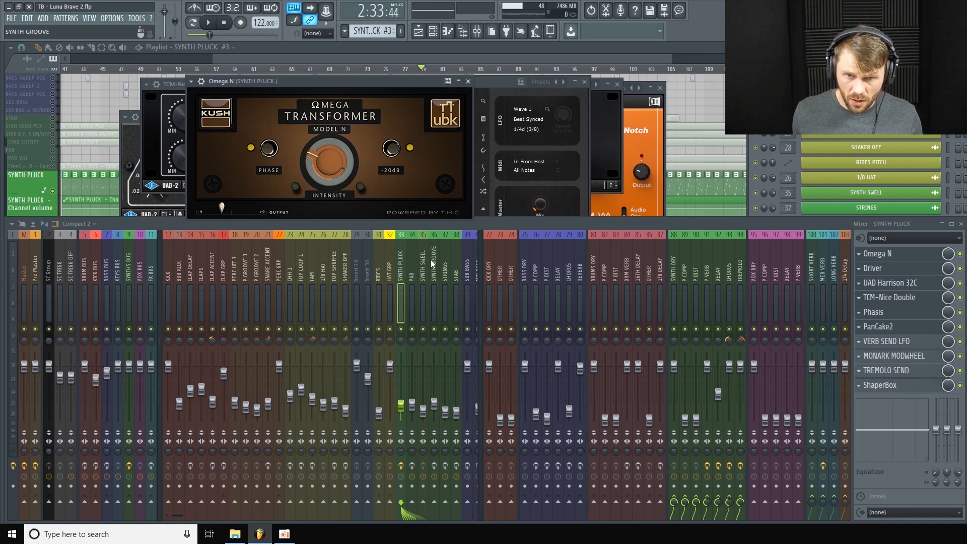
pyautogui.click(706, 276)
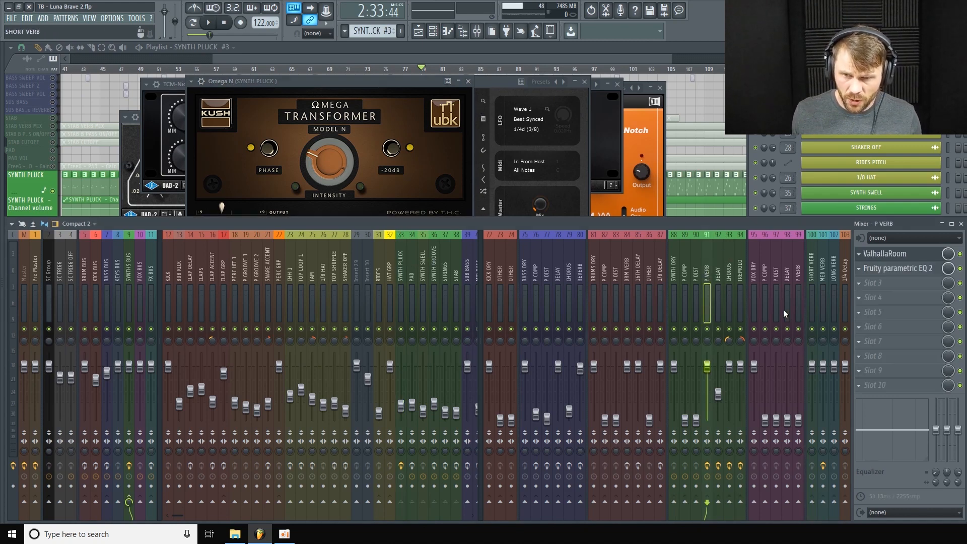
pyautogui.click(918, 257)
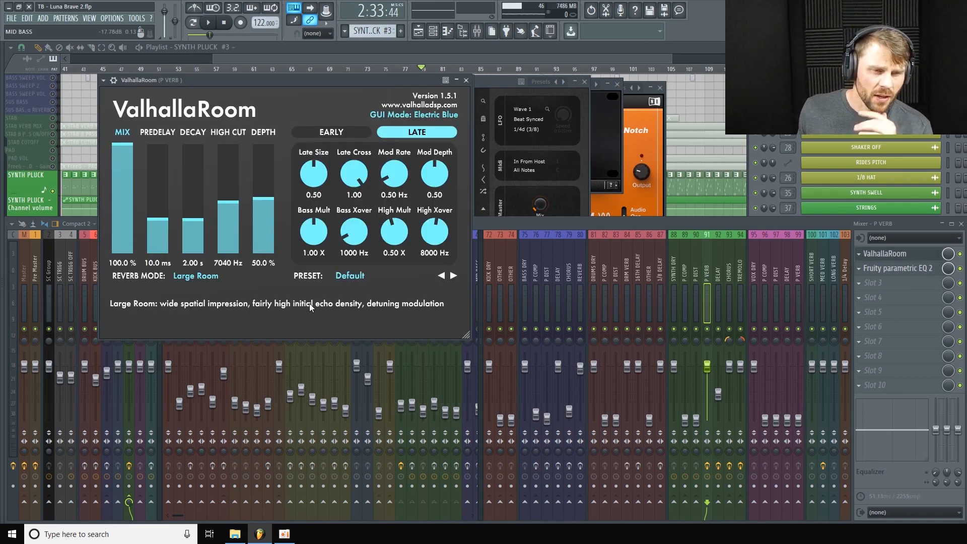
pyautogui.click(915, 270)
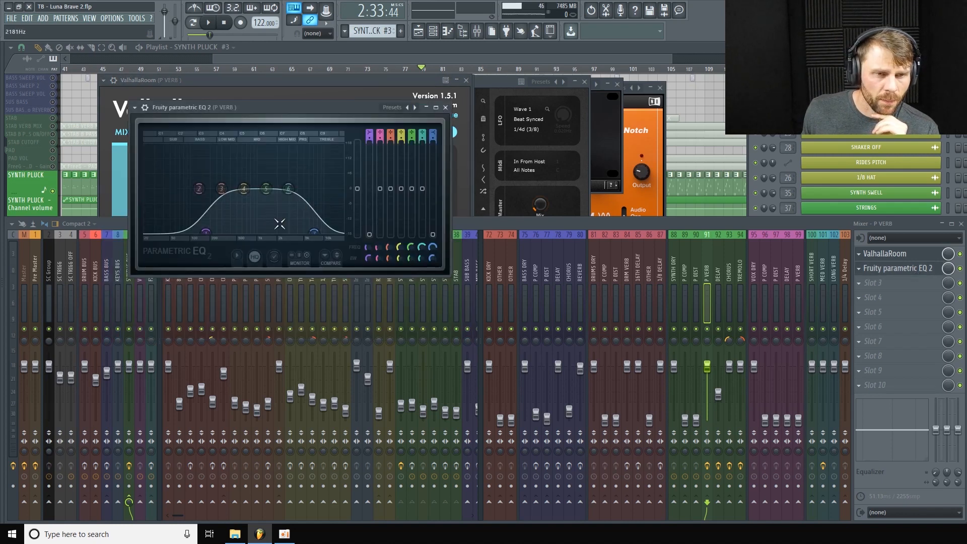
pyautogui.moveTo(209, 236); pyautogui.dragTo(210, 238)
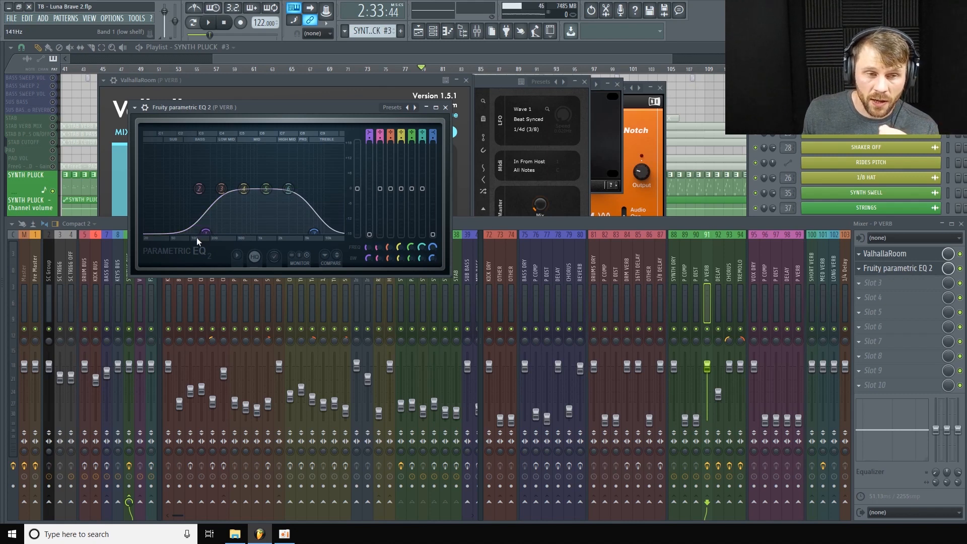
# Step: Return to the SYNTH PLUCK mixer track and open its VERB SEND LFO controller to examine the reverb send modulation
pyautogui.click(636, 225)
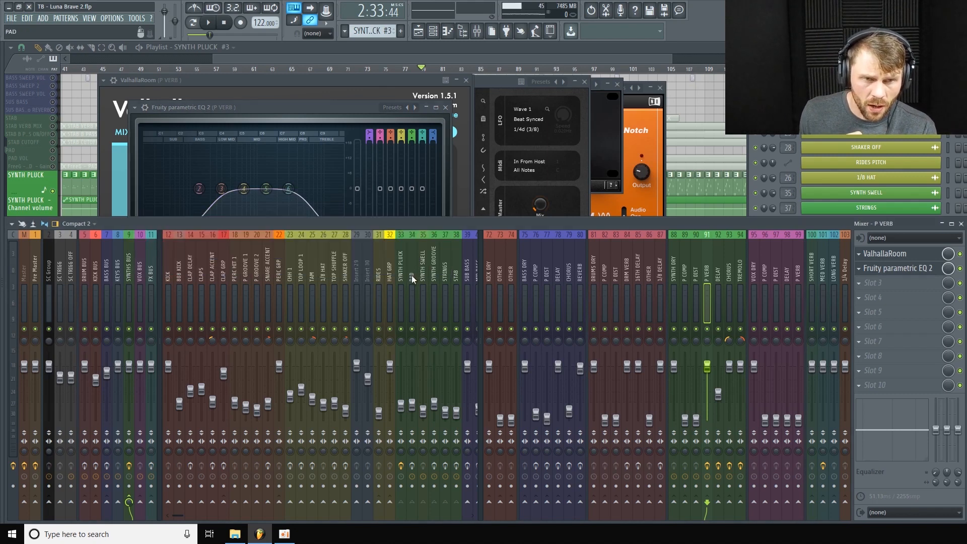
pyautogui.click(403, 281)
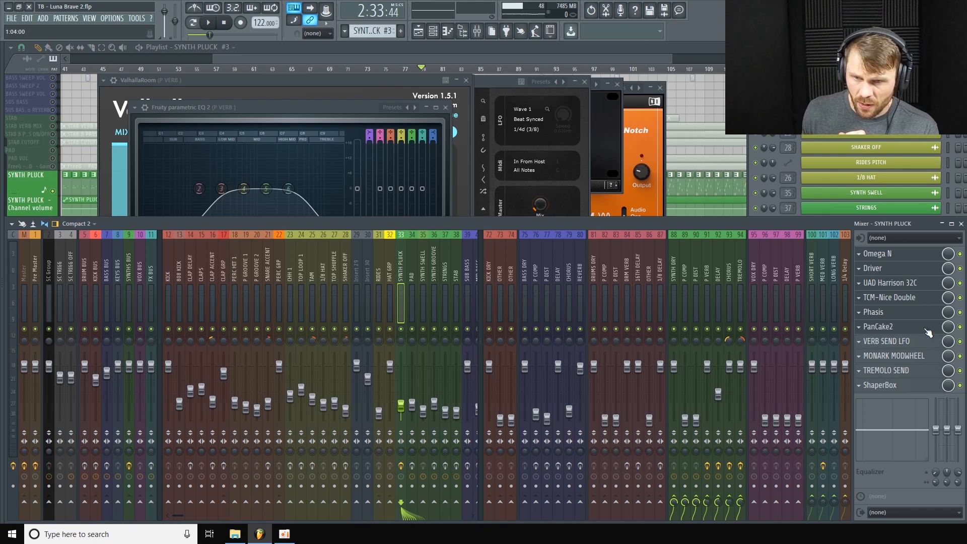
pyautogui.click(928, 346)
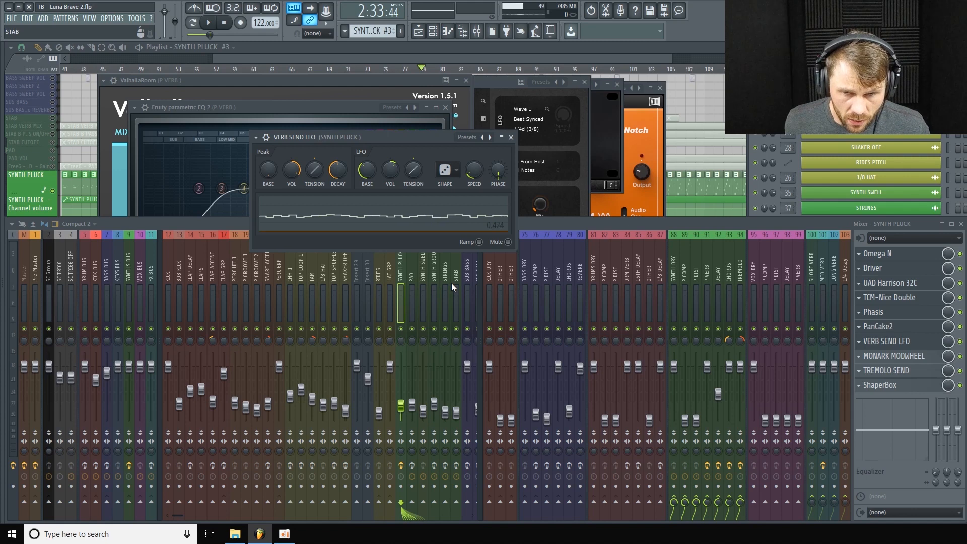
# Step: Open ValhallaSpaceModulator and the H-Delay on the synth DELAY send, and arrange their windows so both can be examined
pyautogui.click(717, 276)
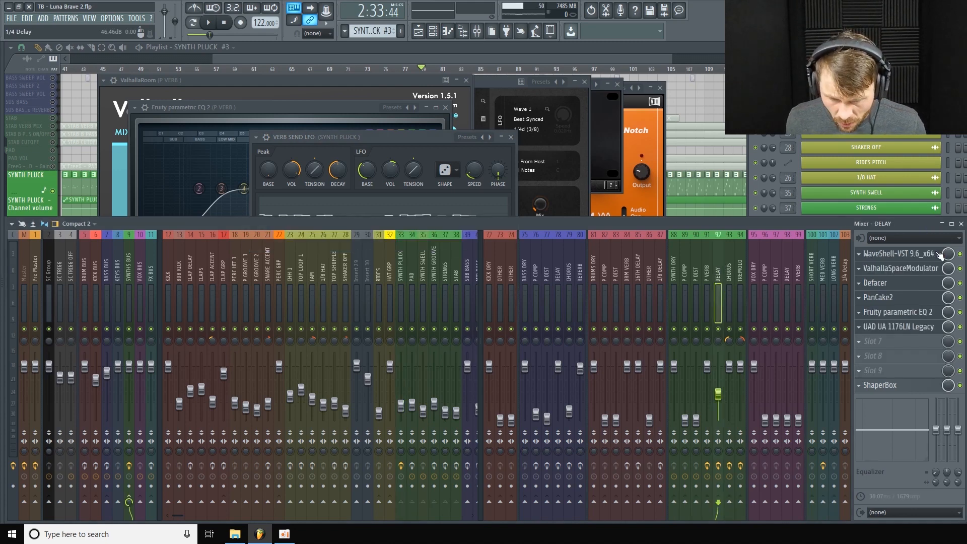
pyautogui.click(914, 268)
pyautogui.click(914, 255)
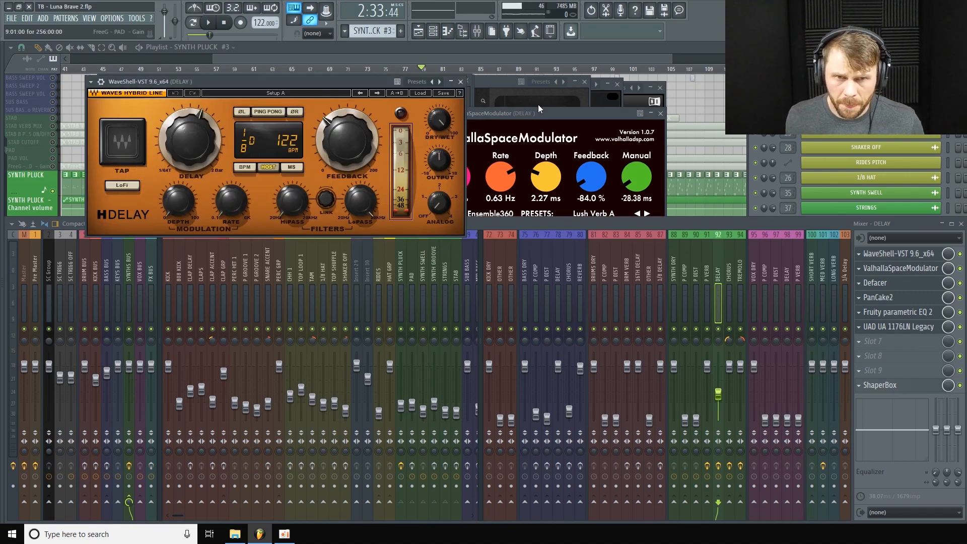
pyautogui.moveTo(549, 113); pyautogui.dragTo(563, 135)
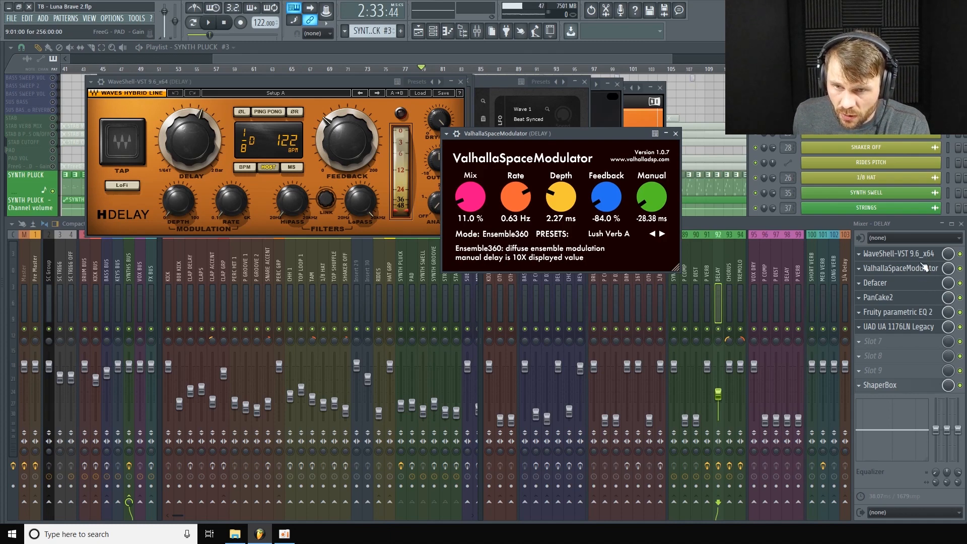
# Step: Open the DELAY send's PanCake2 and Defacer, move Defacer clear to examine its distortion settings, and close it
pyautogui.click(927, 298)
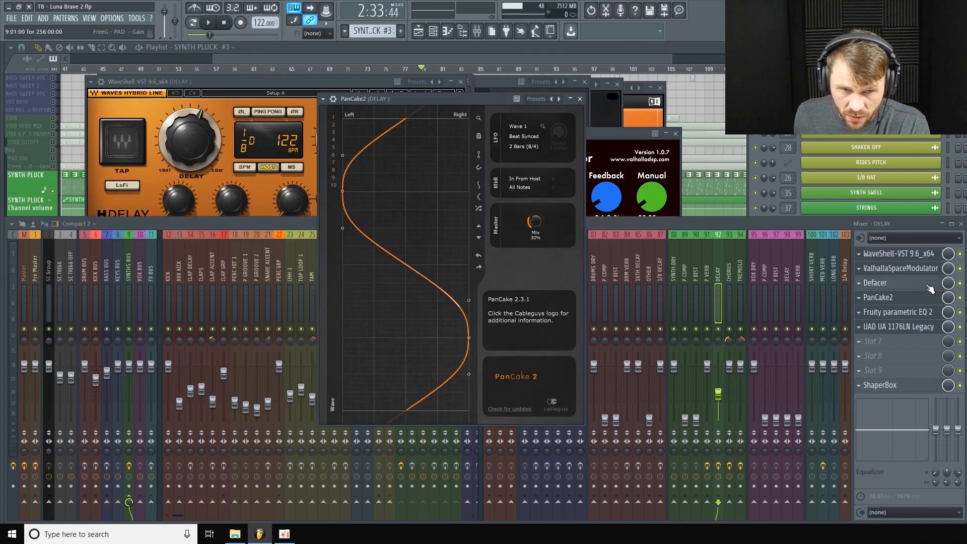
pyautogui.click(927, 283)
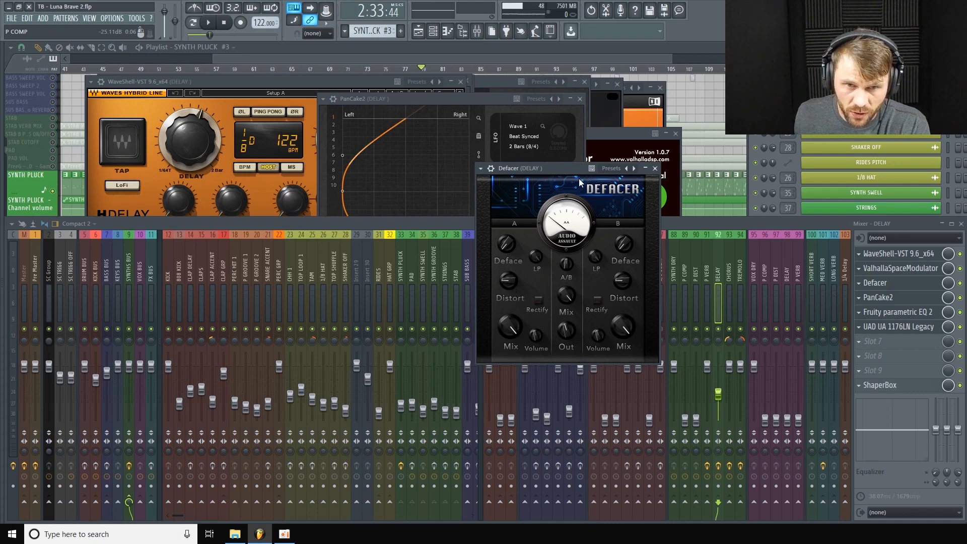
pyautogui.moveTo(566, 168); pyautogui.dragTo(373, 114)
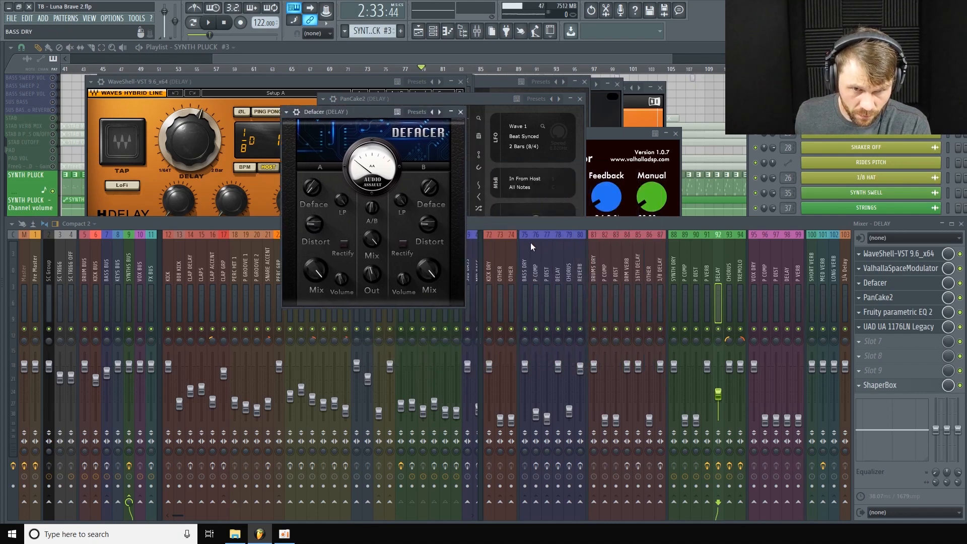
pyautogui.click(461, 112)
pyautogui.click(731, 225)
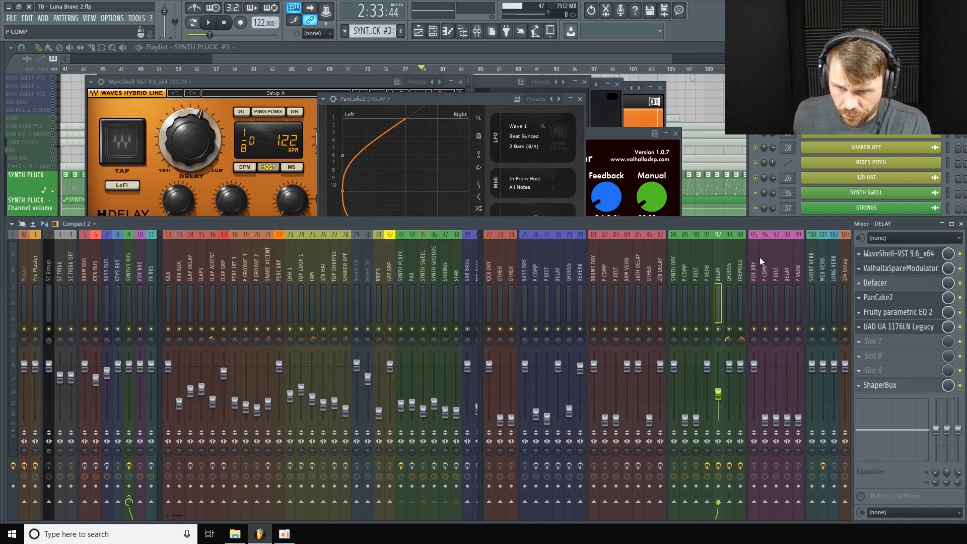
# Step: Open the DELAY send's Fruity parametric EQ 2, bring PanCake2 forward to examine its pan curve, and close PanCake2
pyautogui.click(929, 312)
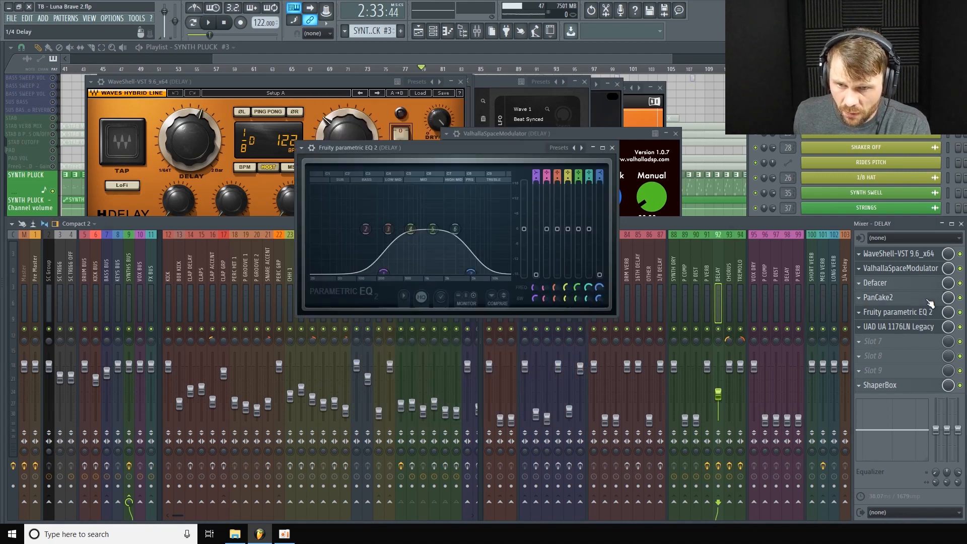
pyautogui.click(902, 298)
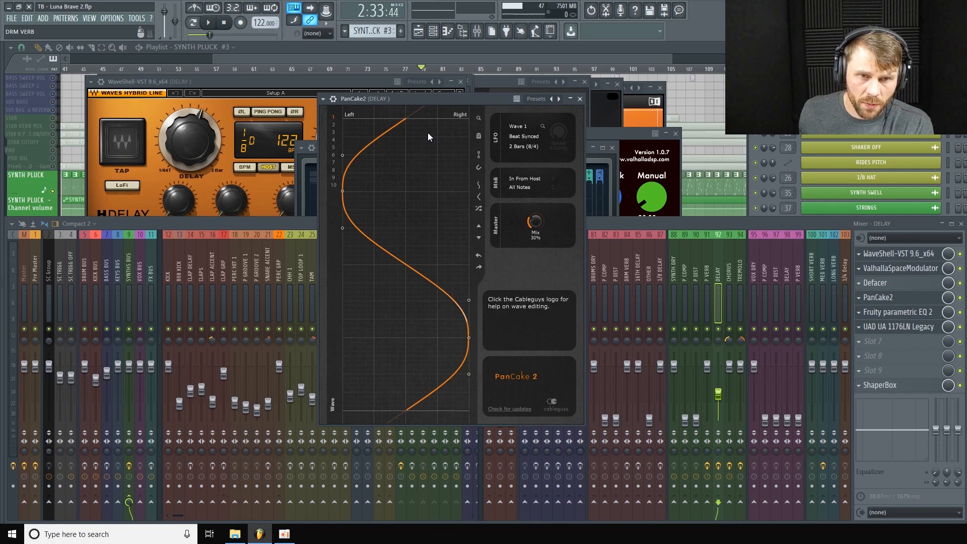
pyautogui.moveTo(485, 98)
pyautogui.mouseDown()
pyautogui.moveTo(503, 107)
pyautogui.moveTo(489, 95)
pyautogui.mouseUp()
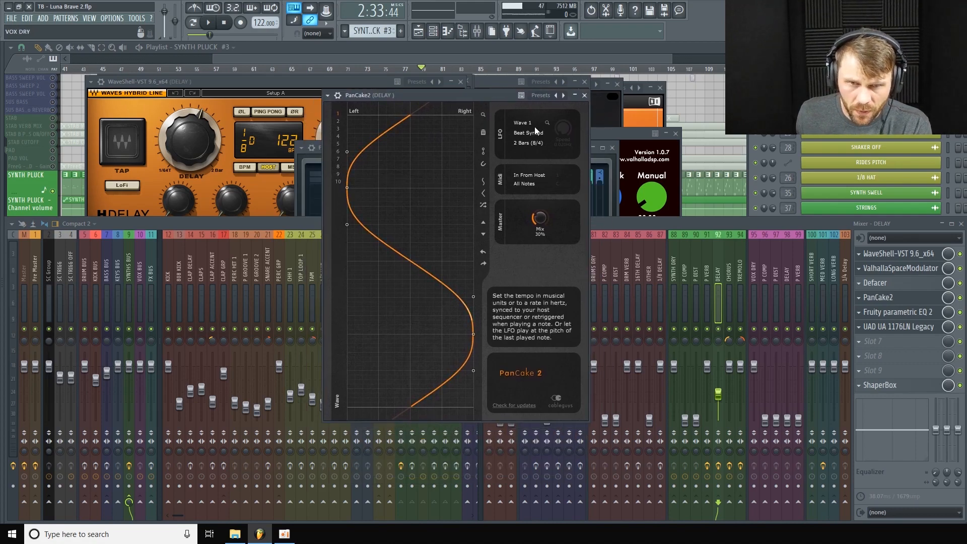
pyautogui.click(584, 96)
# Step: Examine the DELAY send's Fruity parametric EQ 2 curve and the UAD UA 1176LN Legacy compressor settings
pyautogui.click(902, 326)
pyautogui.click(902, 312)
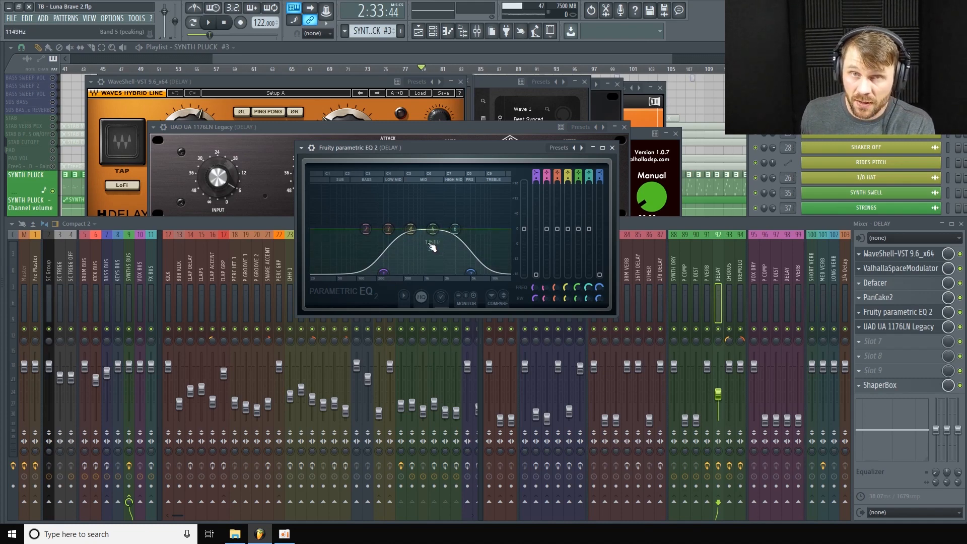
pyautogui.click(922, 329)
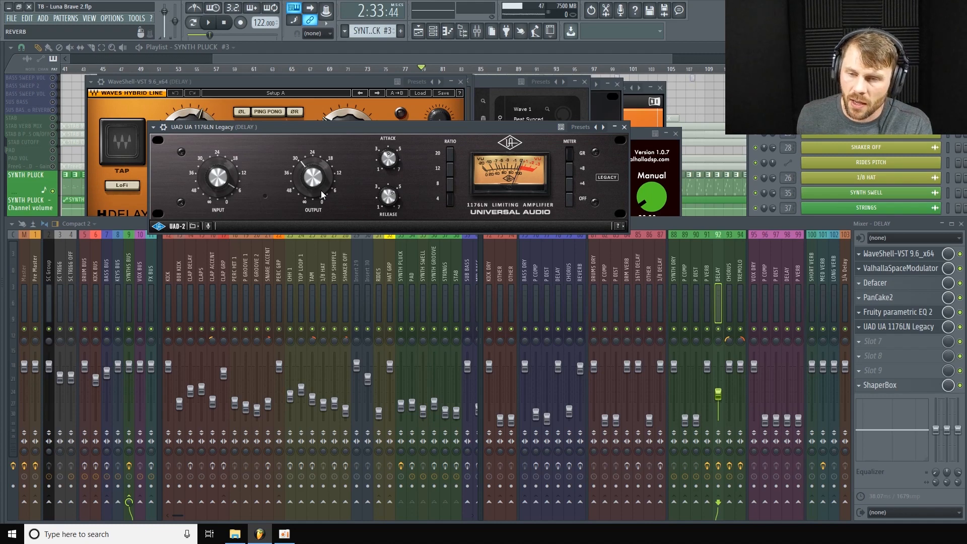
# Step: Open the DELAY send's ShaperBox and reposition its window to examine the ducking curve and mid mix
pyautogui.click(926, 390)
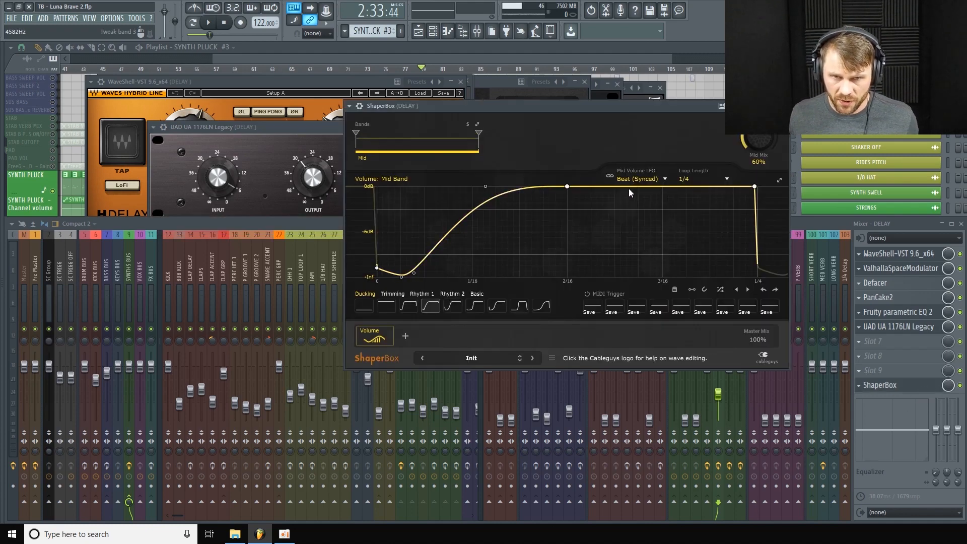
pyautogui.moveTo(633, 106); pyautogui.dragTo(682, 131)
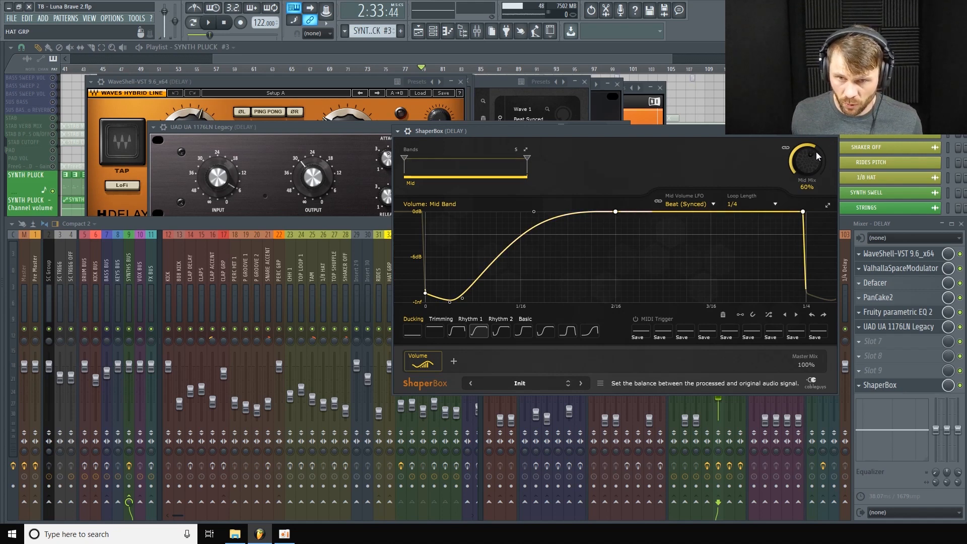
pyautogui.click(388, 314)
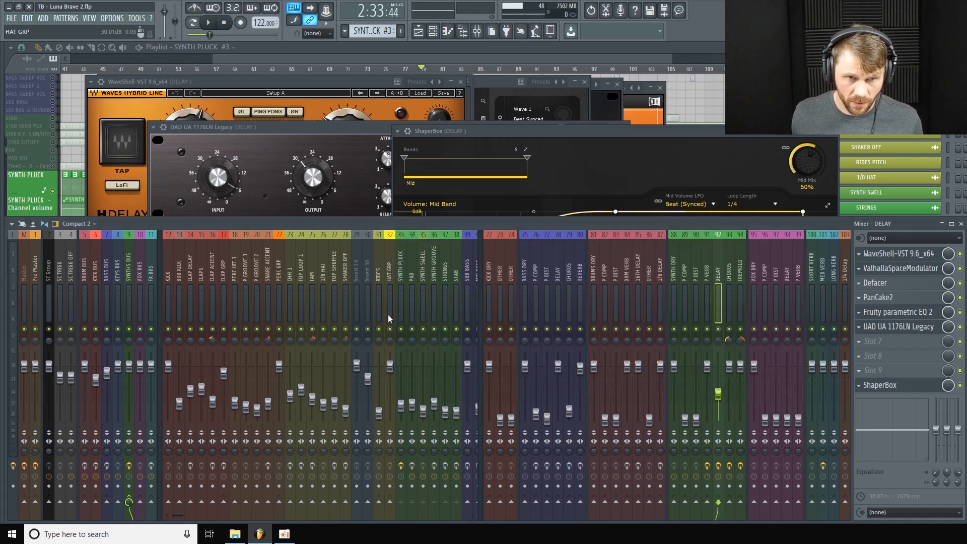
# Step: Bring the UAD UA 1176LN Legacy forward and play the SYNTH PLUCK to watch the compressor working on the delay
pyautogui.click(349, 130)
pyautogui.press('space')
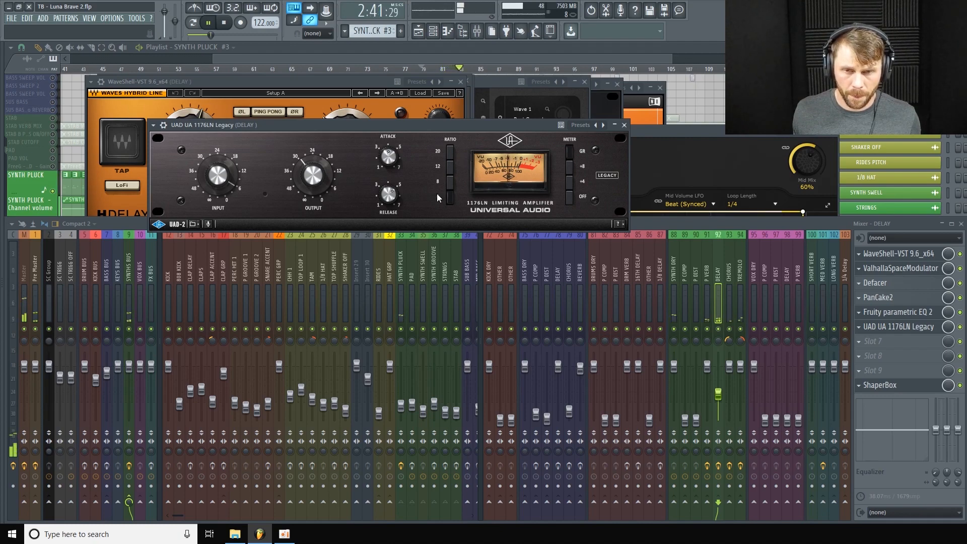
pyautogui.press('space')
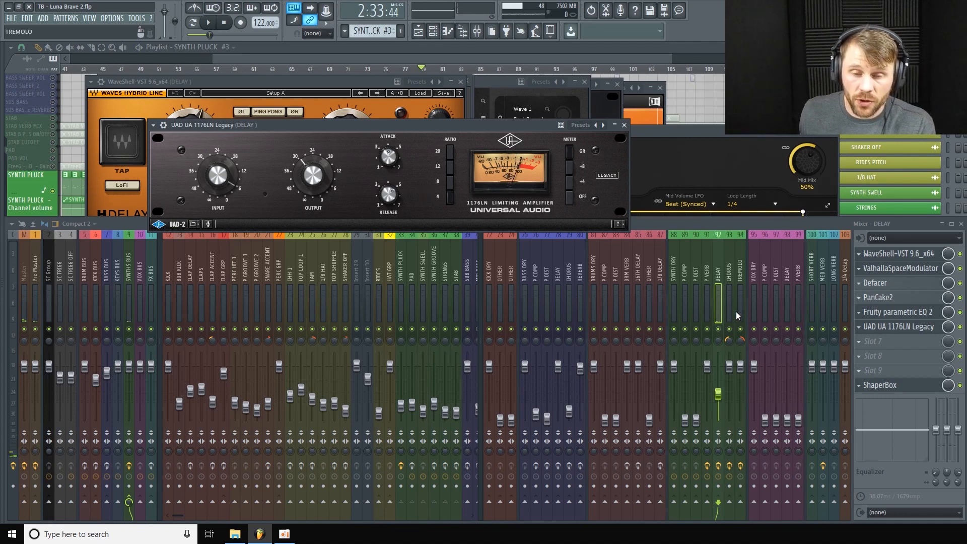
# Step: Examine the NM-Blend for Synths effect on the CHORUS send, close it, and return to the SYNTH PLUCK track
pyautogui.click(402, 277)
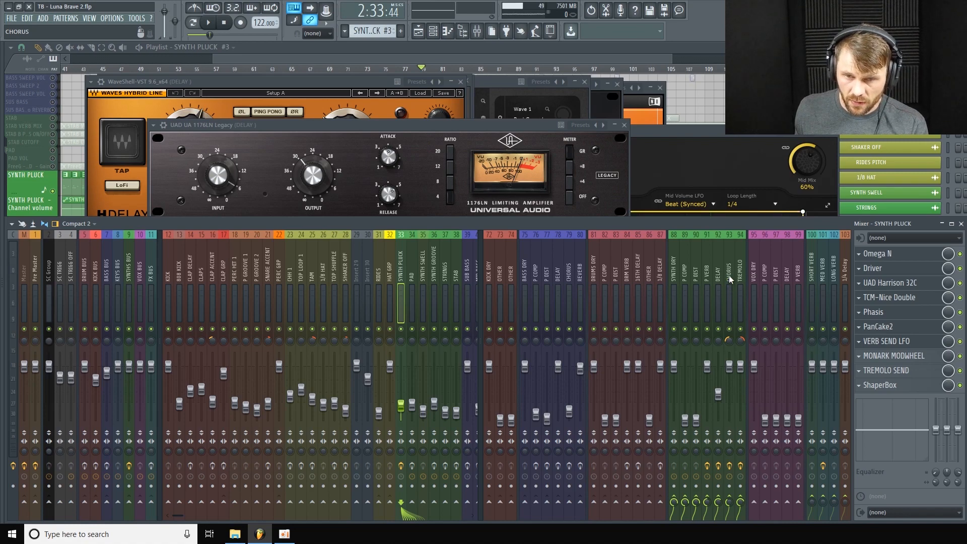
pyautogui.click(730, 277)
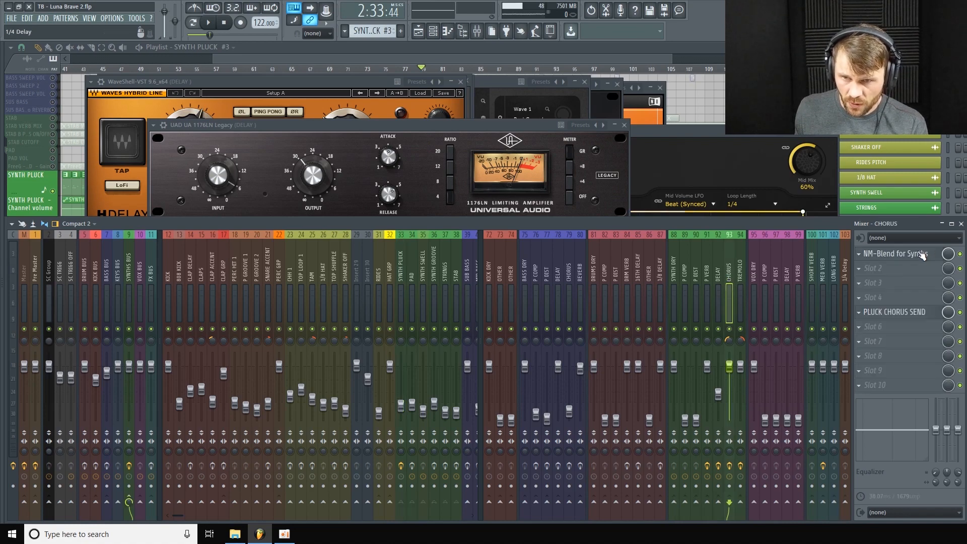
pyautogui.click(921, 255)
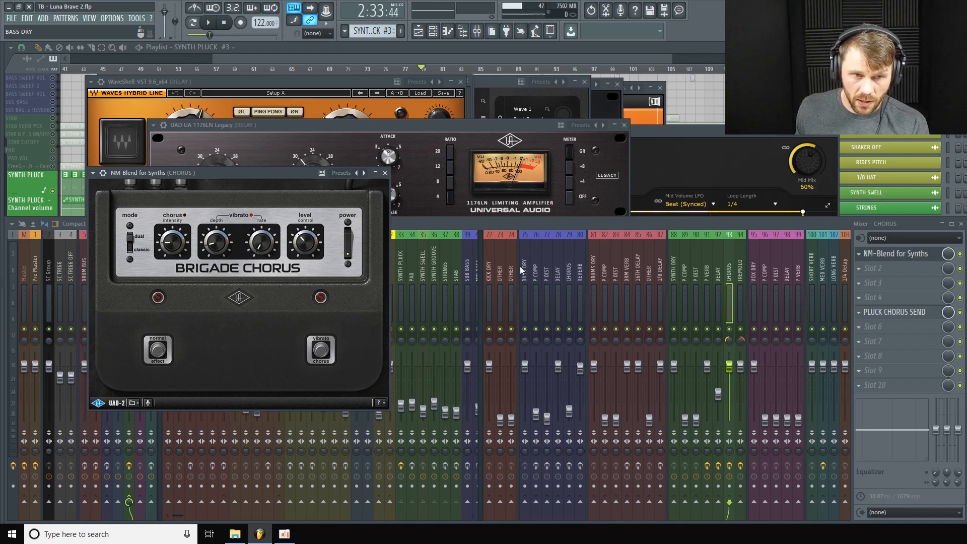
pyautogui.click(385, 173)
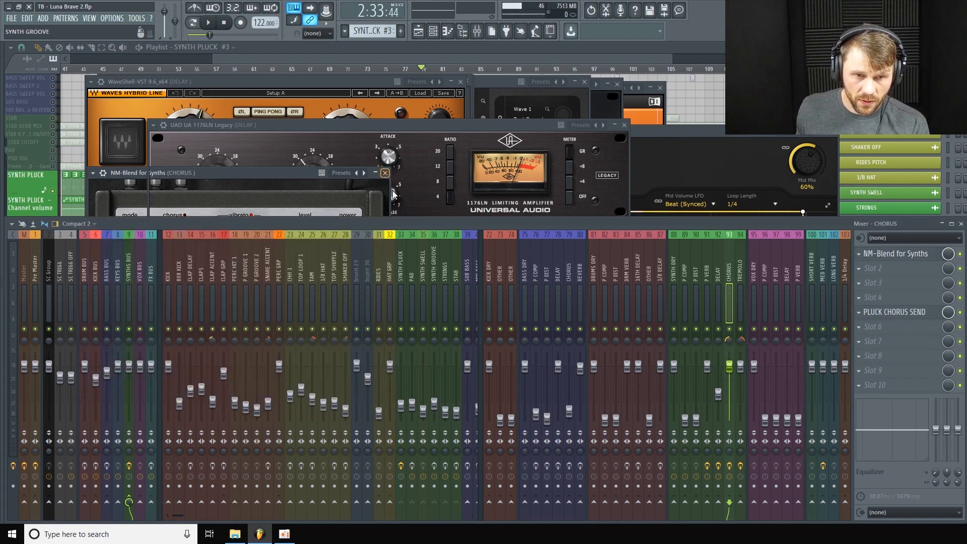
pyautogui.click(401, 282)
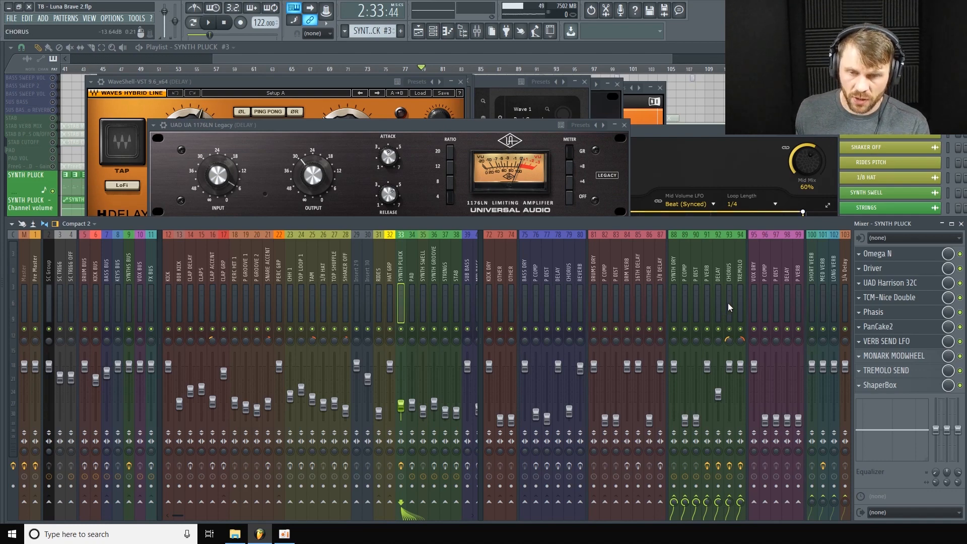
# Step: Open the TREMOLO send's Little AlterBoy, ShaperBox and Fruity parametric EQ 2 to examine their settings, bringing Little AlterBoy back to the front
pyautogui.click(739, 273)
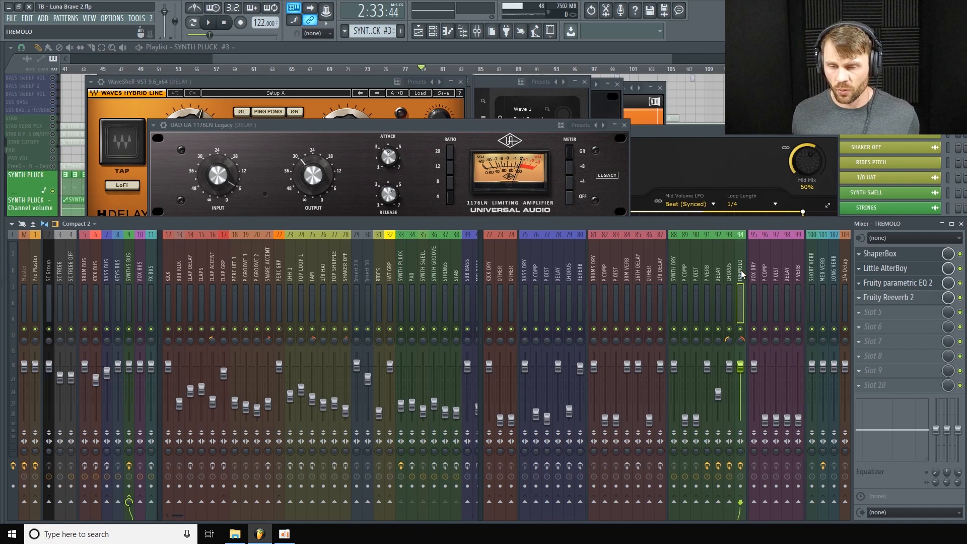
pyautogui.click(872, 269)
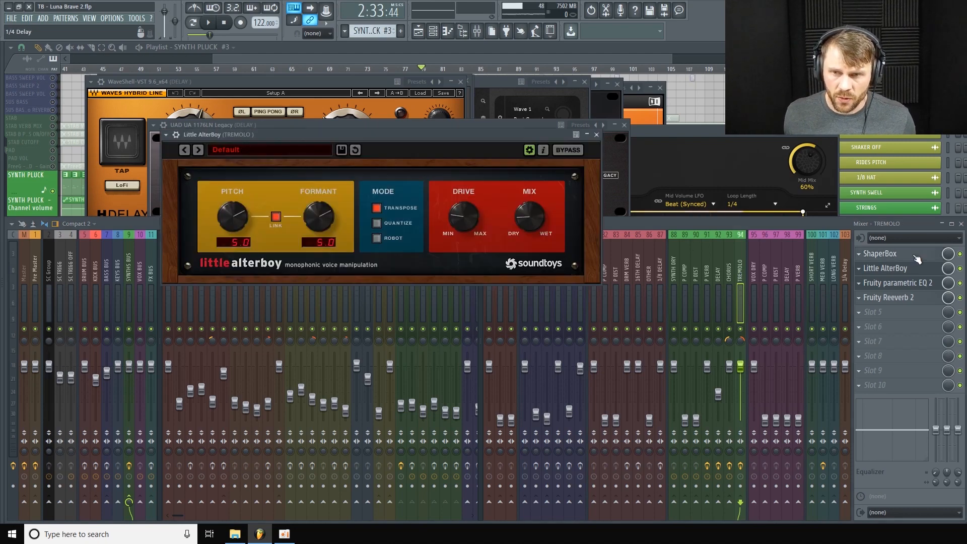
pyautogui.click(879, 254)
pyautogui.moveTo(331, 87); pyautogui.dragTo(299, 98)
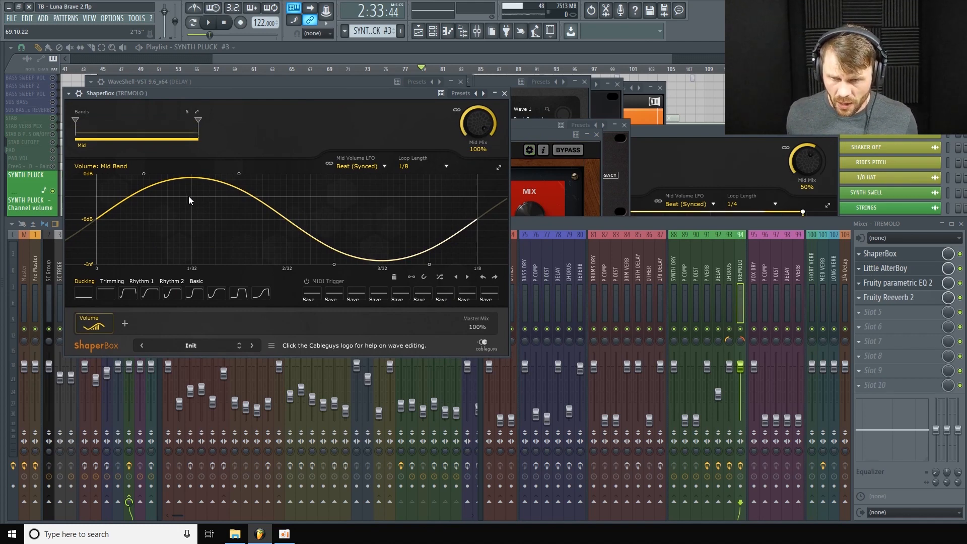
pyautogui.click(923, 279)
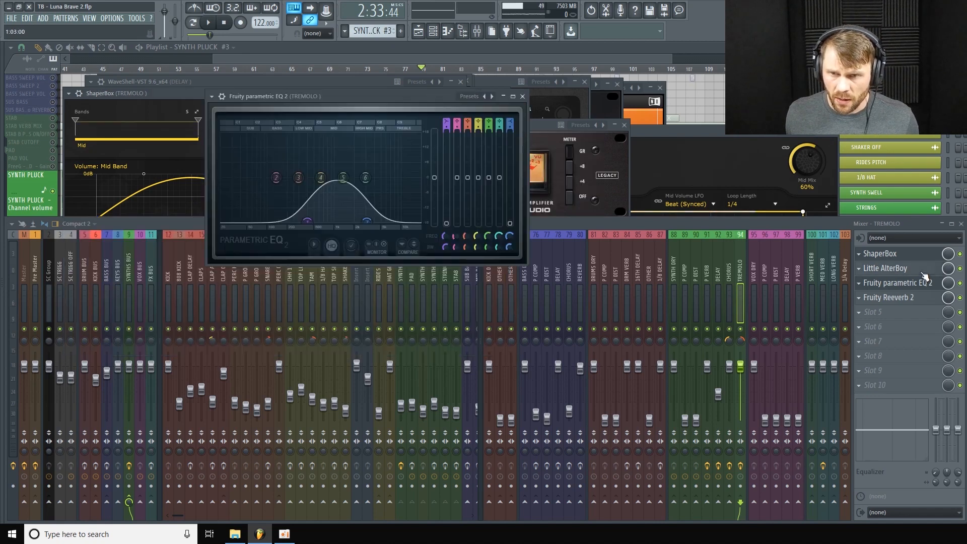
pyautogui.click(924, 270)
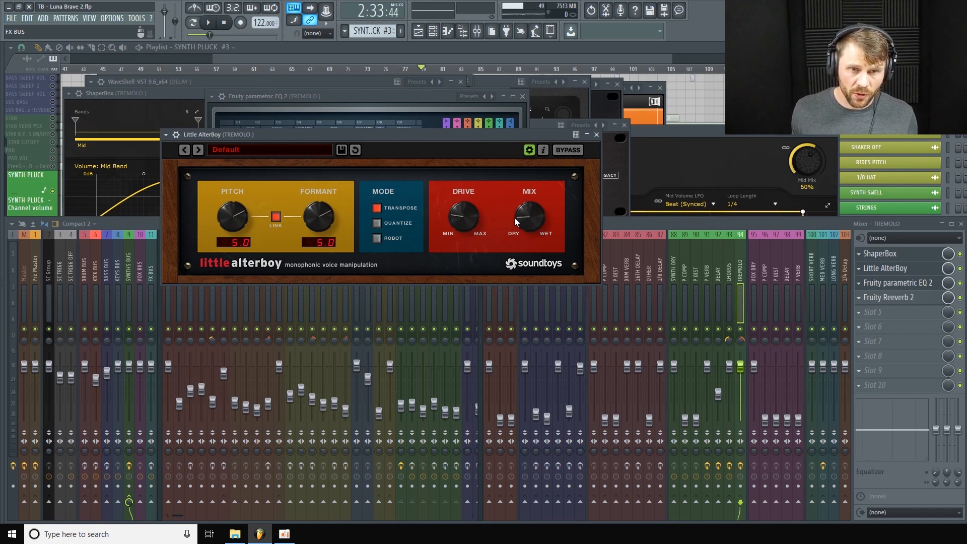
# Step: Examine the TREMOLO send's Fruity parametric EQ 2 curve and open its Fruity Reeverb 2
pyautogui.click(913, 285)
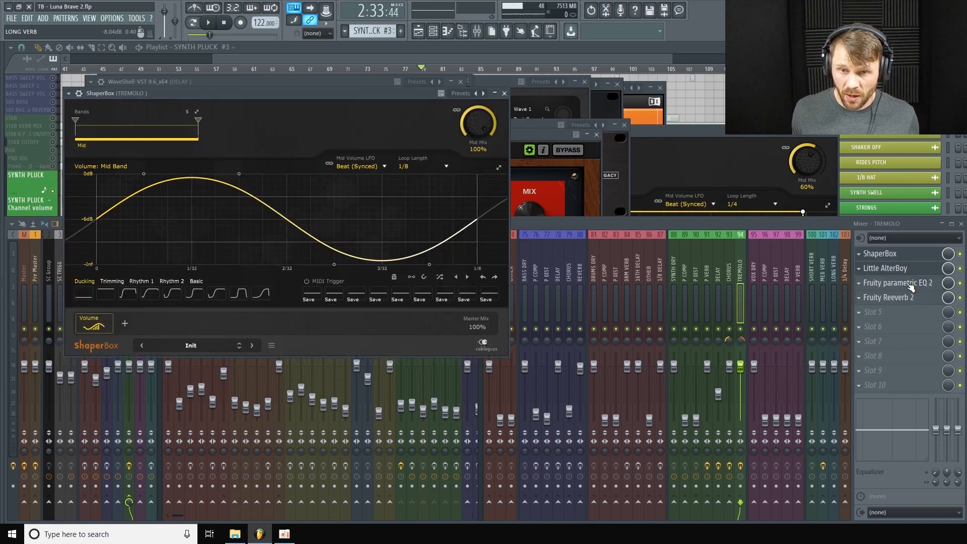
pyautogui.click(913, 285)
pyautogui.moveTo(303, 217); pyautogui.dragTo(310, 225)
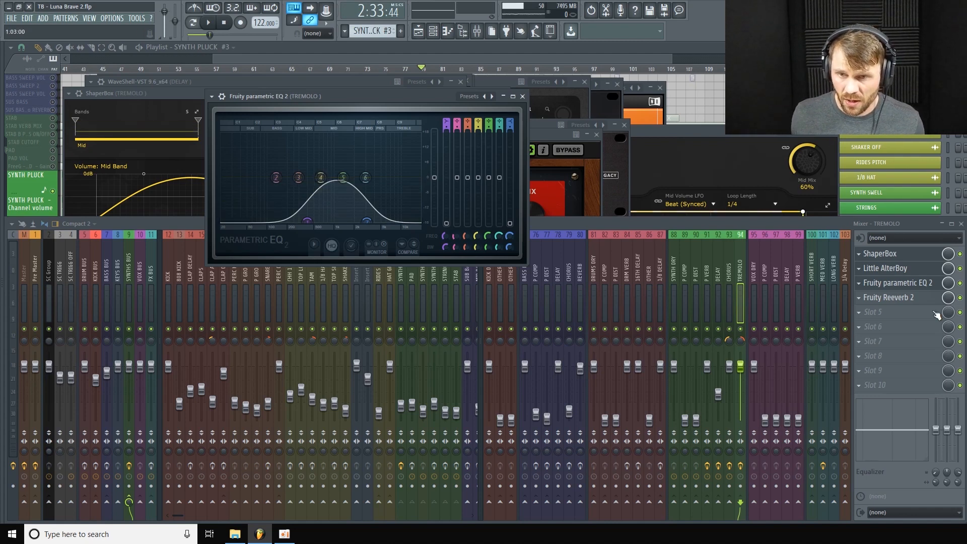
pyautogui.click(925, 300)
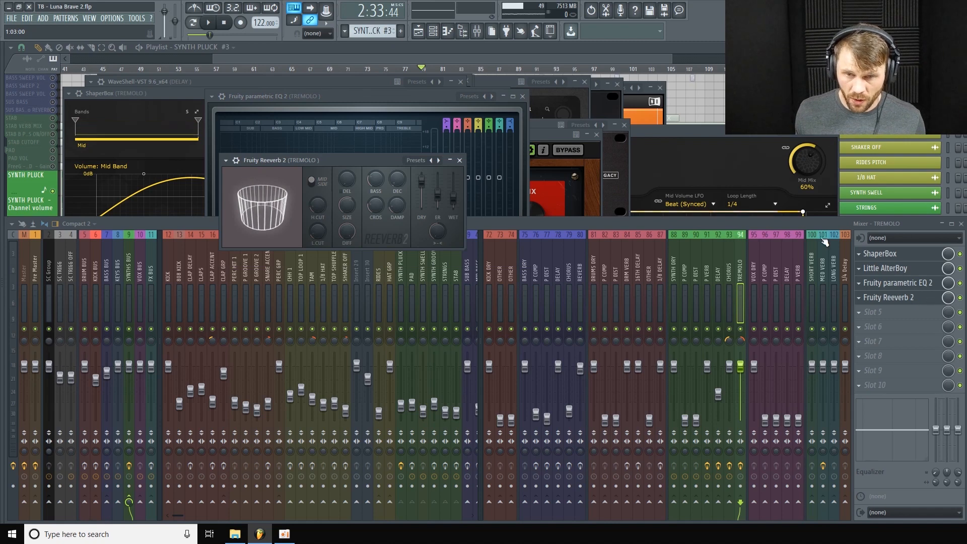
# Step: Play the SYNTH PLUCK to hear the TREMOLO send with its effects, and stop playback
pyautogui.click(627, 226)
pyautogui.press('space')
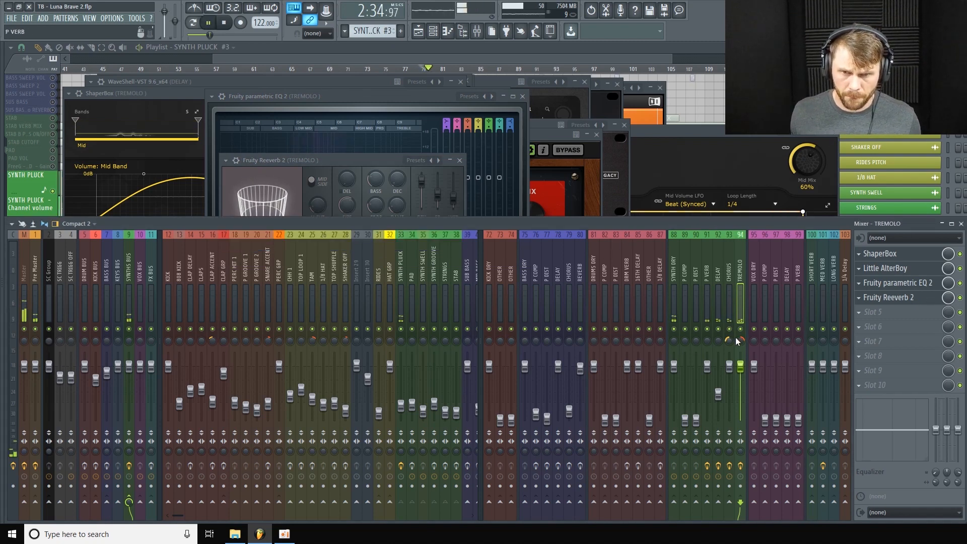
pyautogui.press('space')
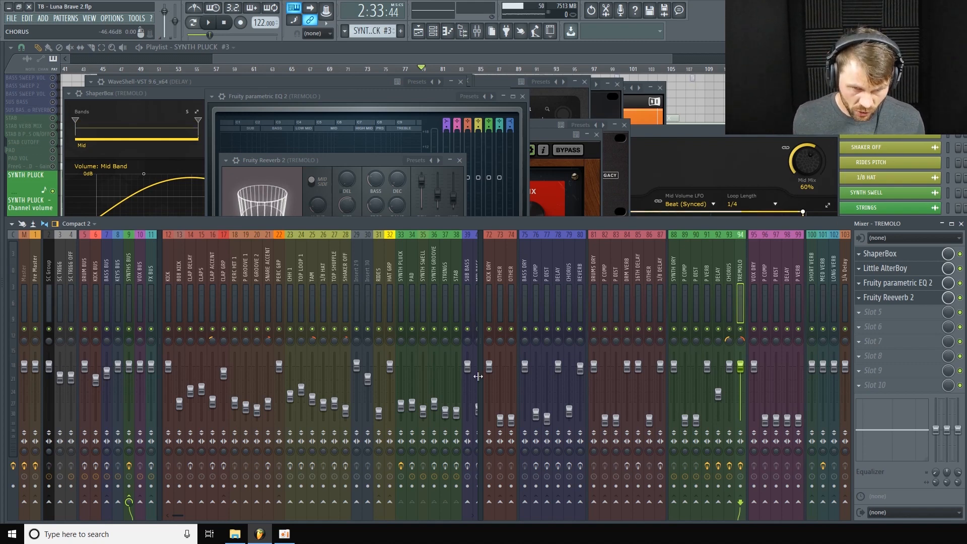
# Step: Select the SYNTH PLUCK mixer track, mute its P VERB, DELAY, CHORUS and TREMOLO sends, and play the dry sound
pyautogui.click(402, 271)
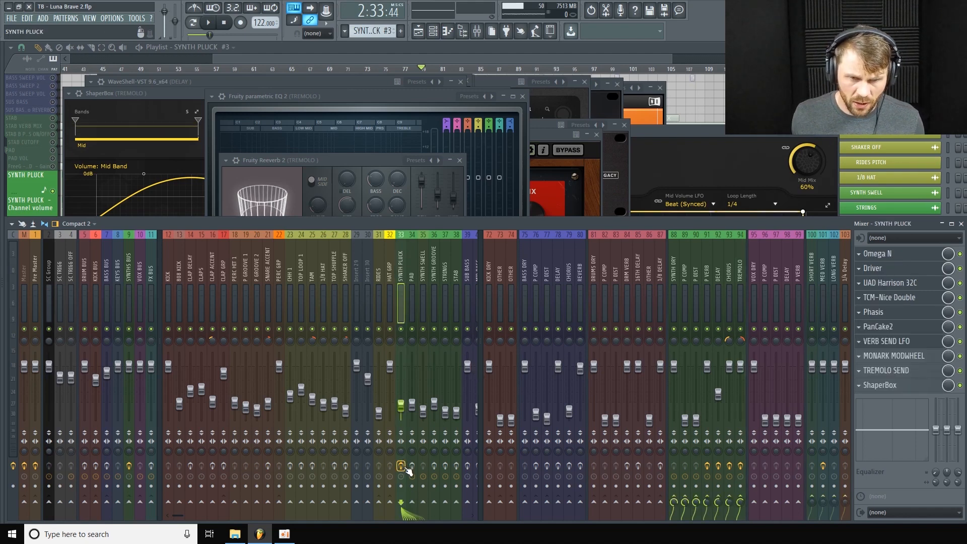
pyautogui.click(730, 330)
pyautogui.click(719, 330)
pyautogui.click(707, 329)
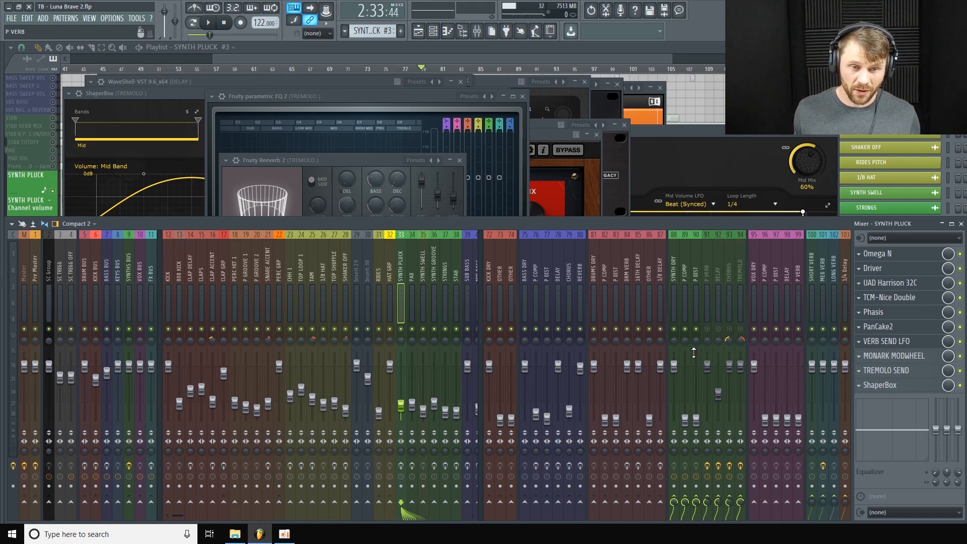
pyautogui.press('space')
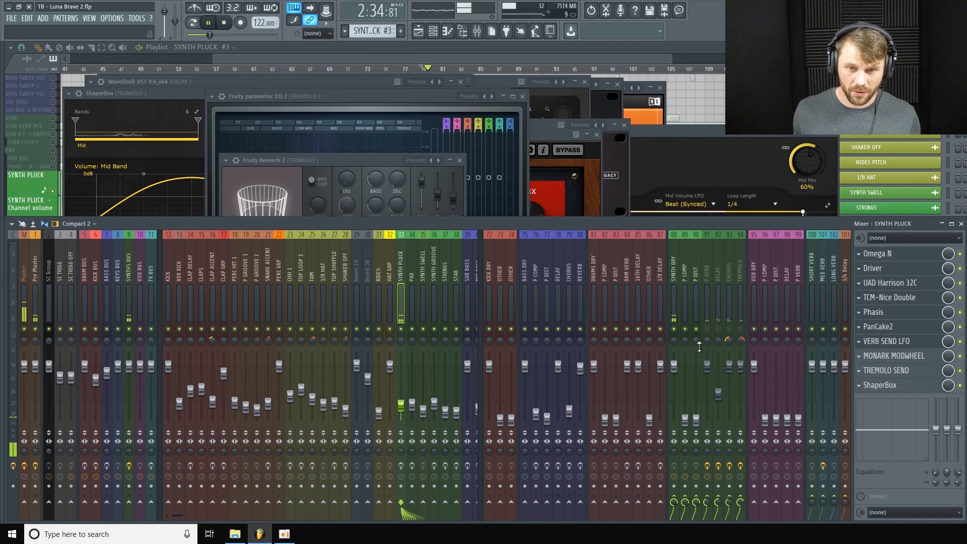
pyautogui.press('space')
# Step: Unmute the P VERB, DELAY, CHORUS and TREMOLO sends, play the sound, and re-enable the SYNTH PLUCK track's effects during playback
pyautogui.click(707, 330)
pyautogui.click(718, 330)
pyautogui.click(730, 329)
pyautogui.click(740, 330)
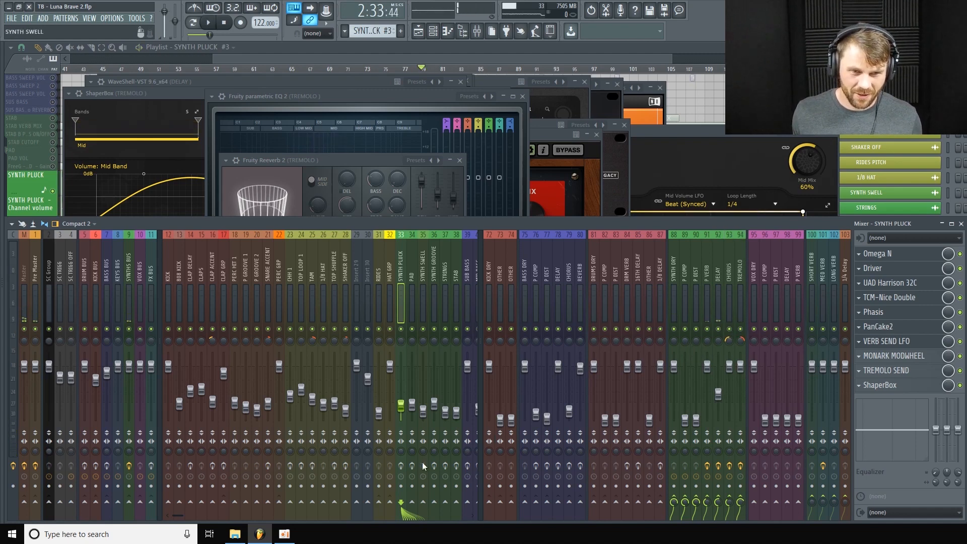
pyautogui.press('space')
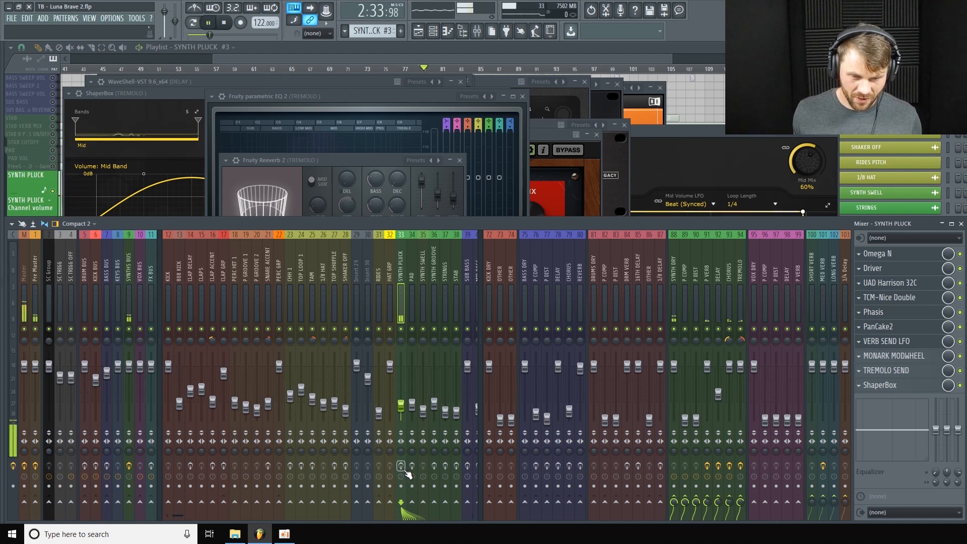
pyautogui.click(402, 466)
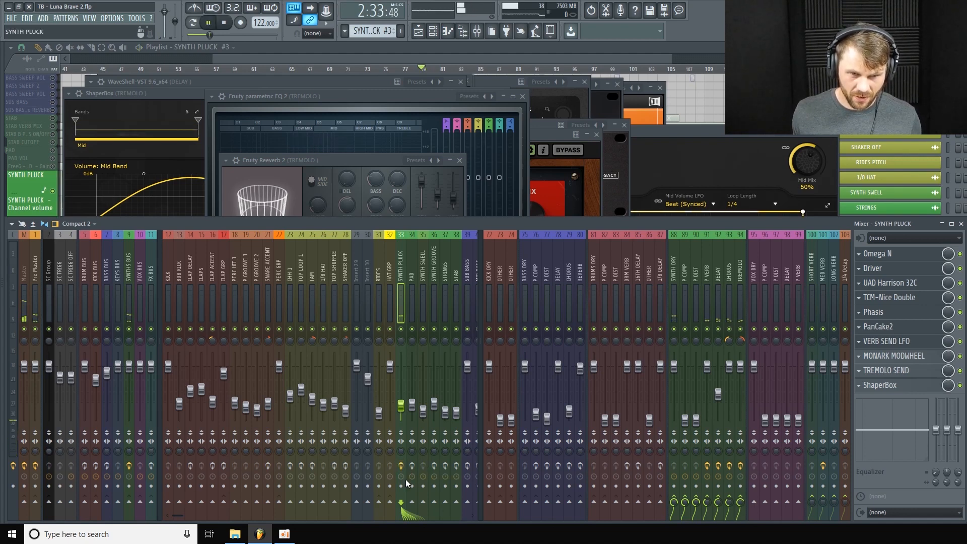
pyautogui.press('space')
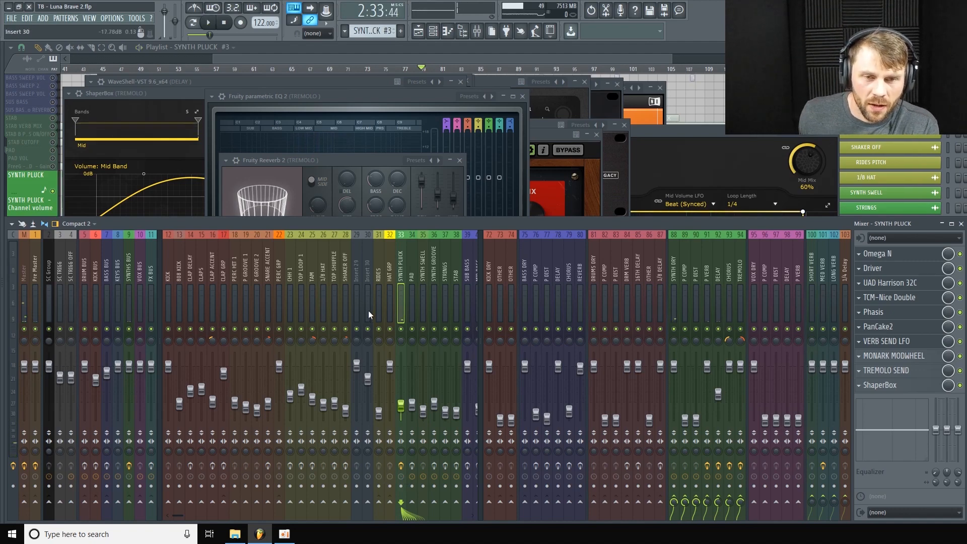
# Step: Close all open windows, return to the full playlist and slightly enlarge the SYNTH PLUCK track
pyautogui.press('F12')
pyautogui.moveTo(676, 60); pyautogui.dragTo(781, 60)
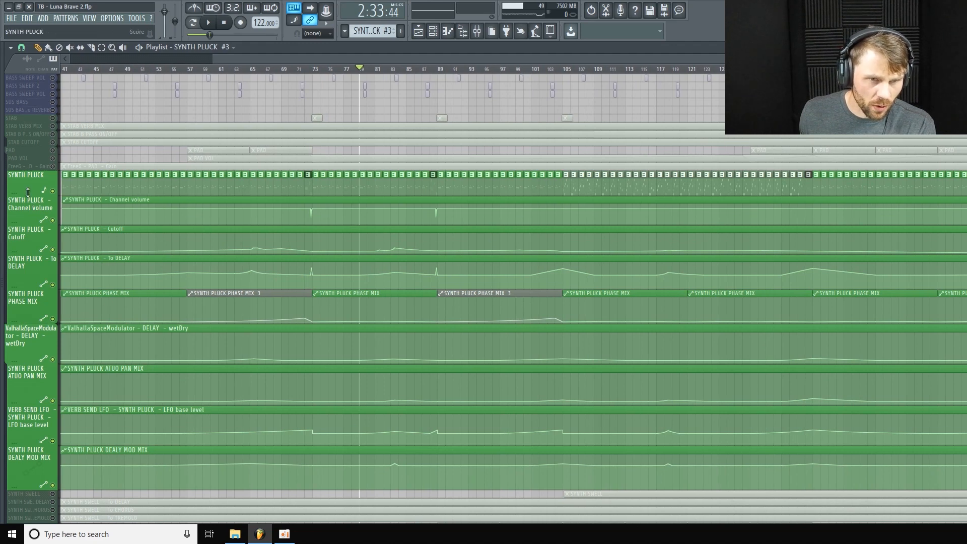
pyautogui.moveTo(59, 194); pyautogui.dragTo(33, 230)
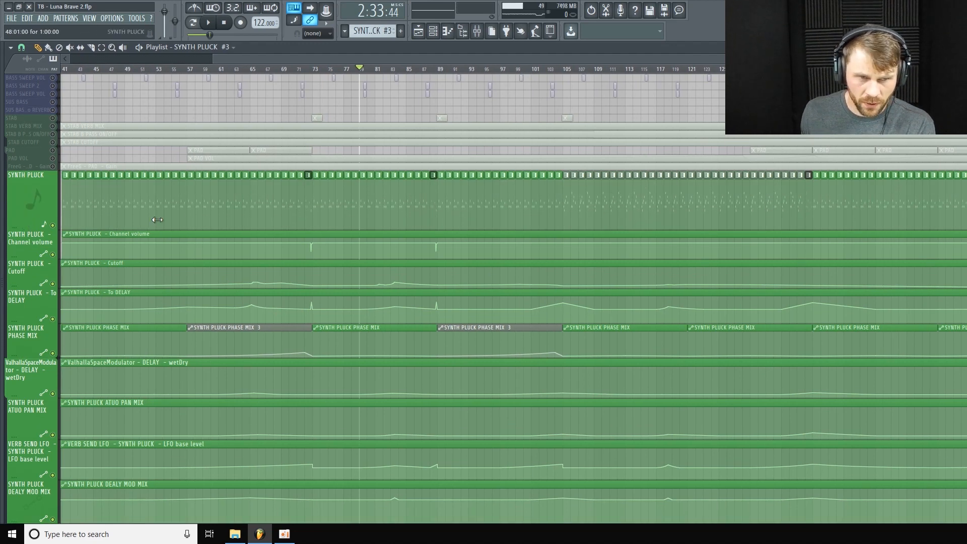
pyautogui.moveTo(34, 231); pyautogui.dragTo(35, 206)
# Step: Play the SYNTH PLUCK from about bar 87 to hear its channel volume dip and delay send spike
pyautogui.click(430, 71)
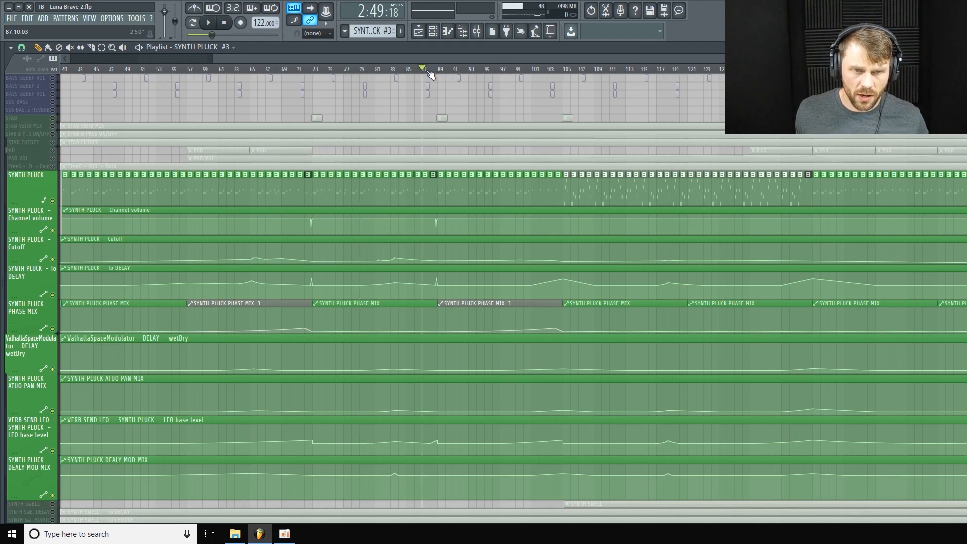
pyautogui.press('space')
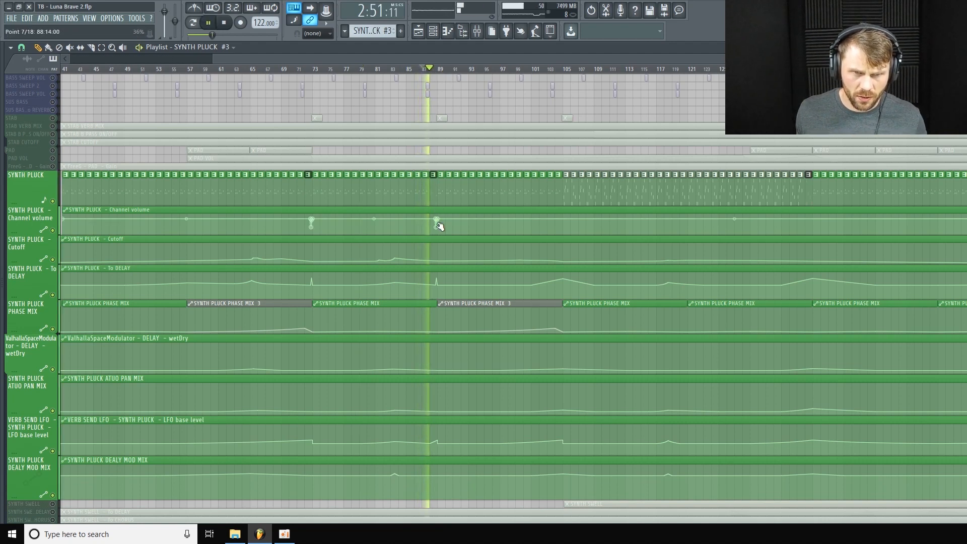
pyautogui.press('space')
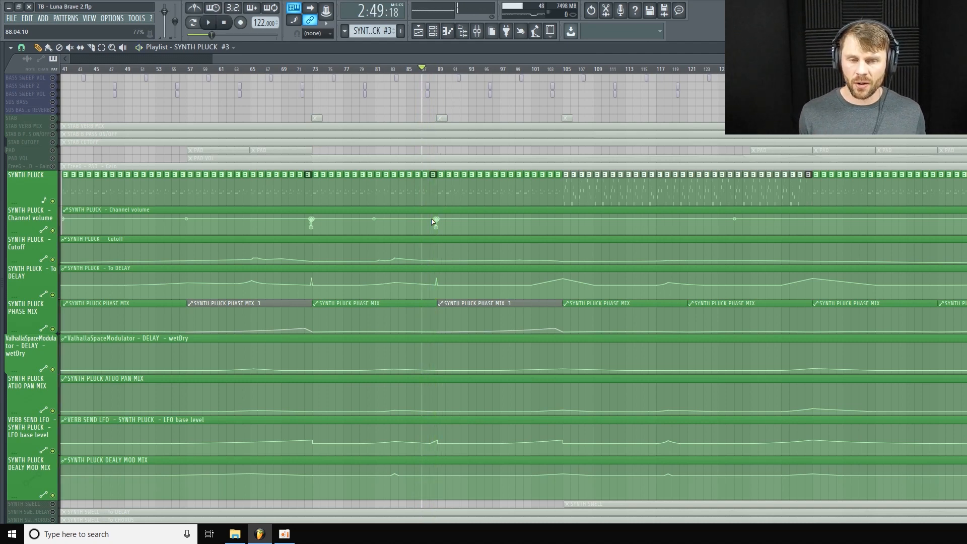
# Step: Play the SYNTH PLUCK repeatedly from about bar 103 to hear the pattern change at bar 105
pyautogui.click(558, 69)
pyautogui.moveTo(557, 77); pyautogui.dragTo(553, 80)
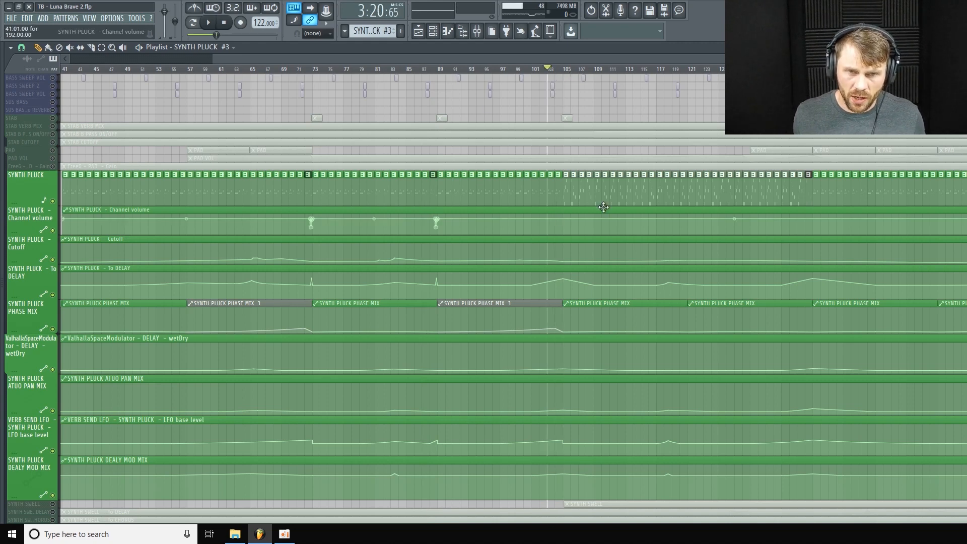
pyautogui.hscroll(10, 513, 282)
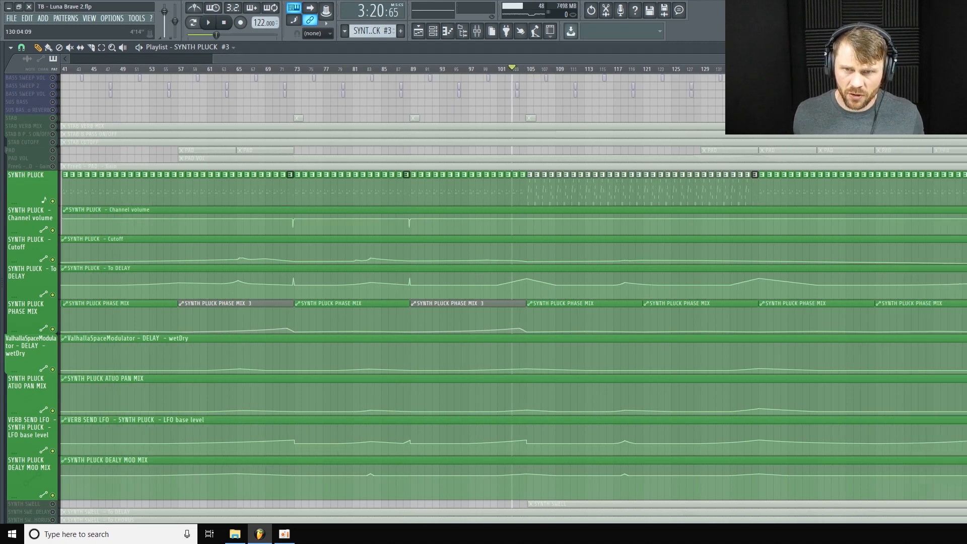
pyautogui.press('space')
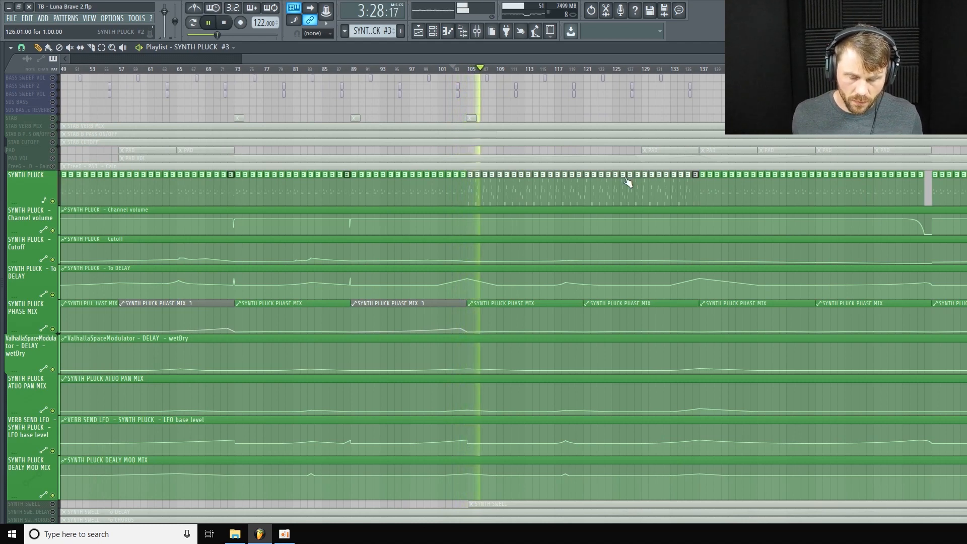
pyautogui.press('space')
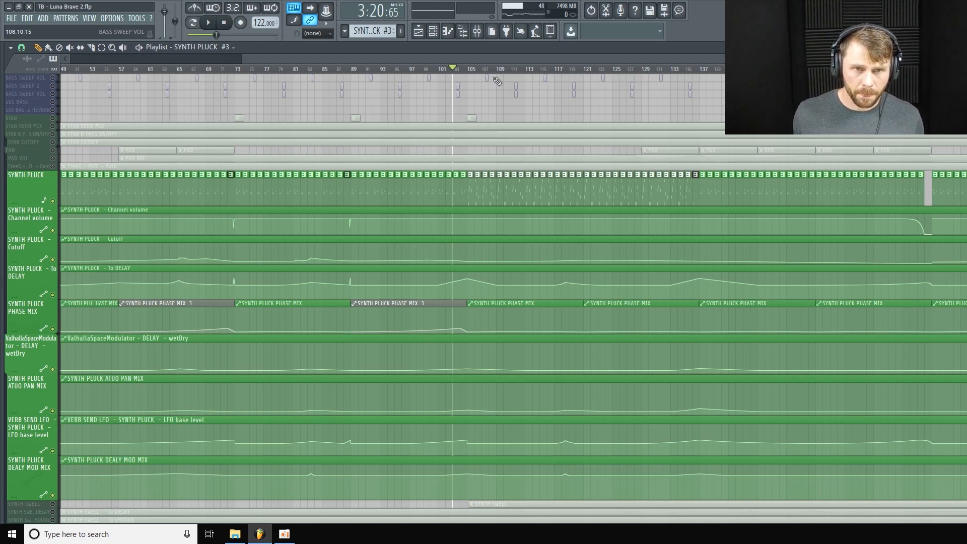
pyautogui.press('space')
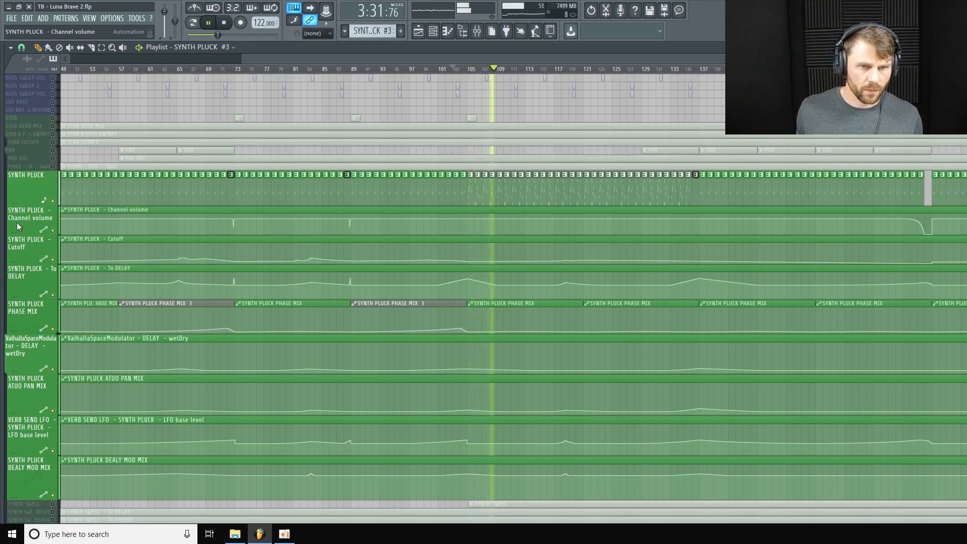
pyautogui.press('space')
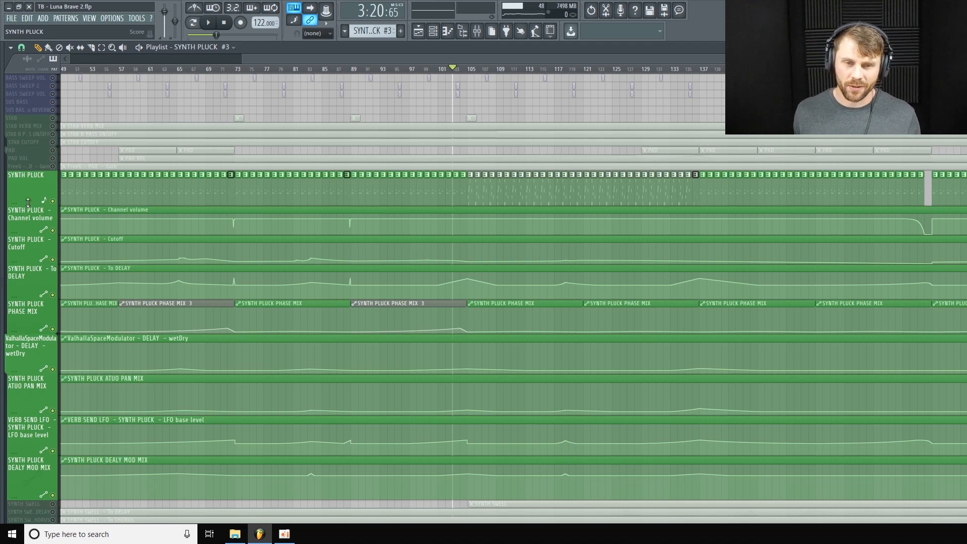
# Step: Examine the SYNTH PLUCK automation clips further along the arrangement and slightly reduce the SYNTH PLUCK track's height
pyautogui.moveTo(553, 235)
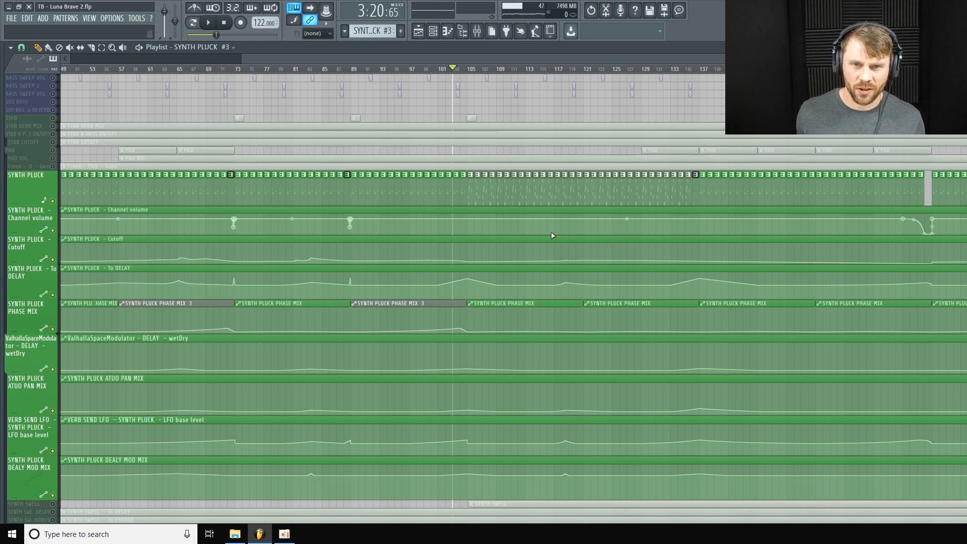
pyautogui.hscroll(10, 514, 282)
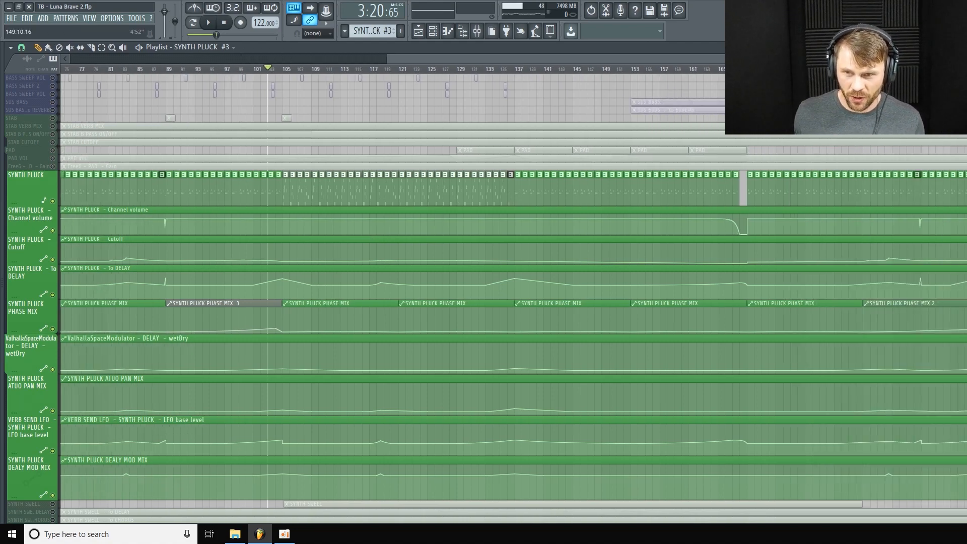
pyautogui.hscroll(-10, 514, 282)
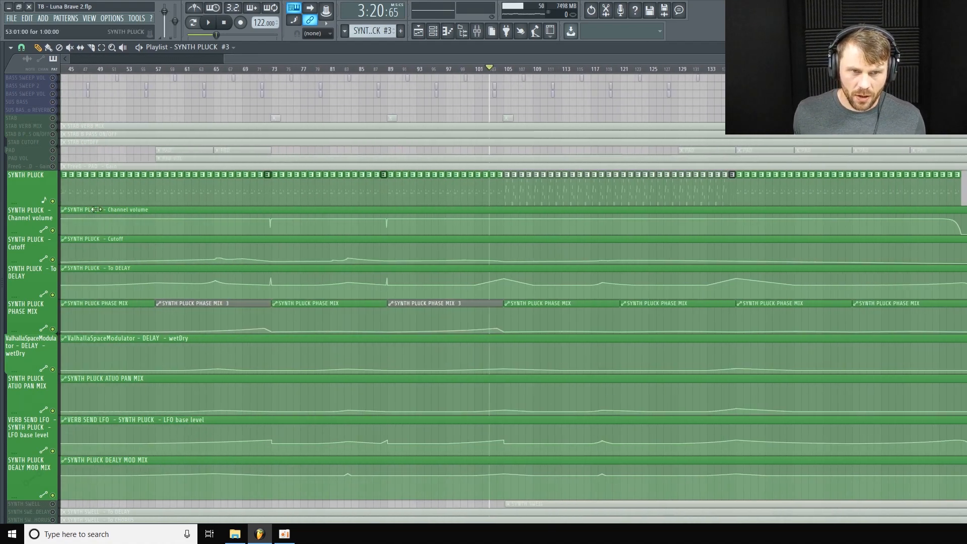
pyautogui.moveTo(27, 202); pyautogui.dragTo(27, 198)
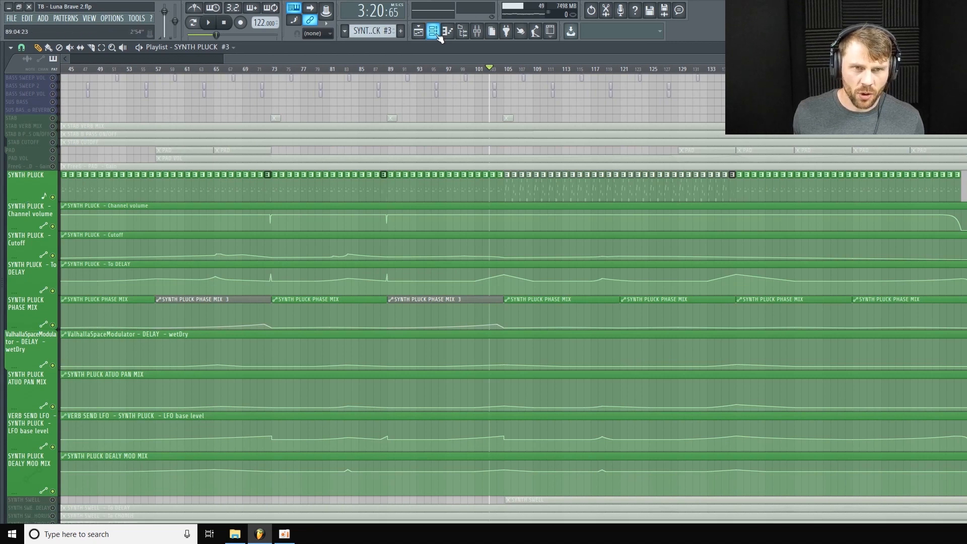
# Step: Open the SYNTH PLUCK channel's notes in the piano roll from the channel rack
pyautogui.click(433, 31)
pyautogui.rightClick(907, 449)
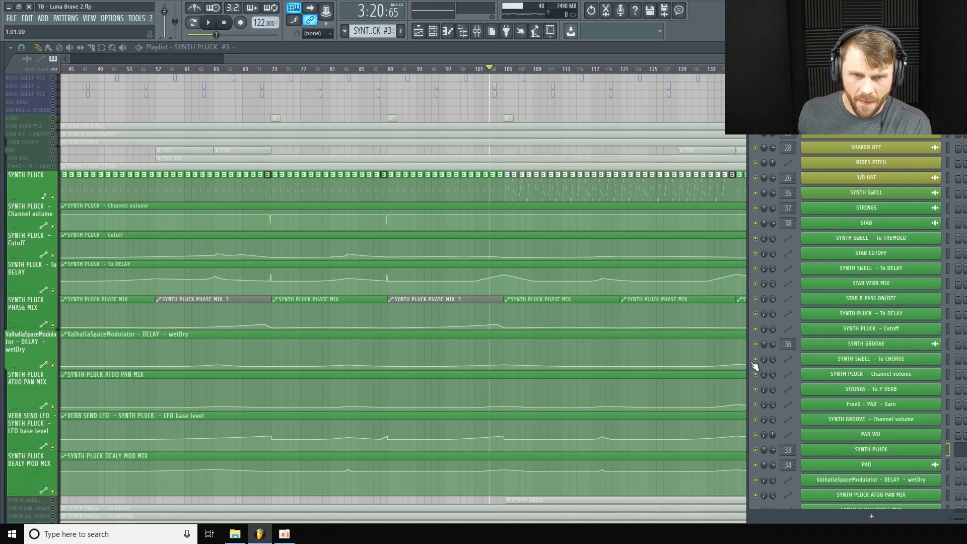
pyautogui.rightClick(883, 450)
pyautogui.click(957, 399)
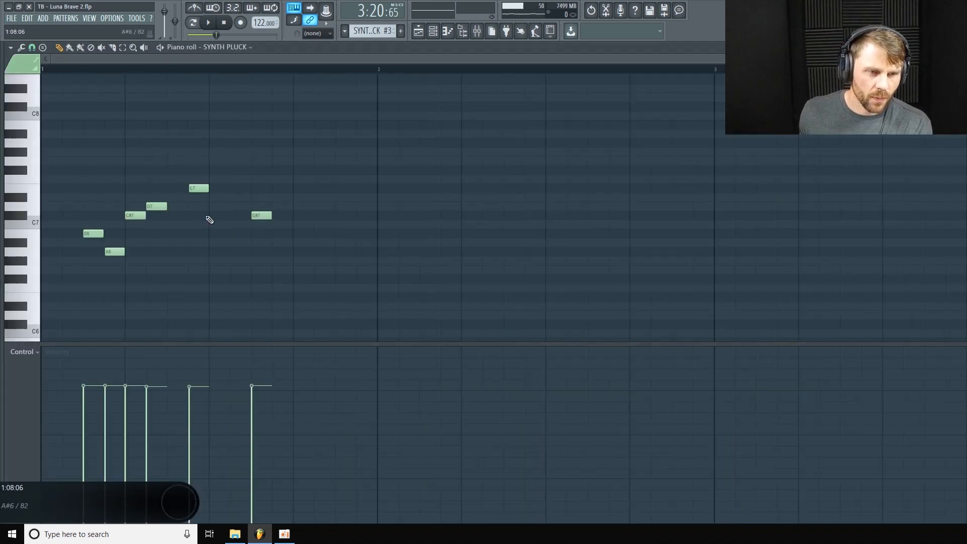
# Step: Show note fine pitch for the SYNTH PLUCK notes in the piano roll and play the melody
pyautogui.click(38, 353)
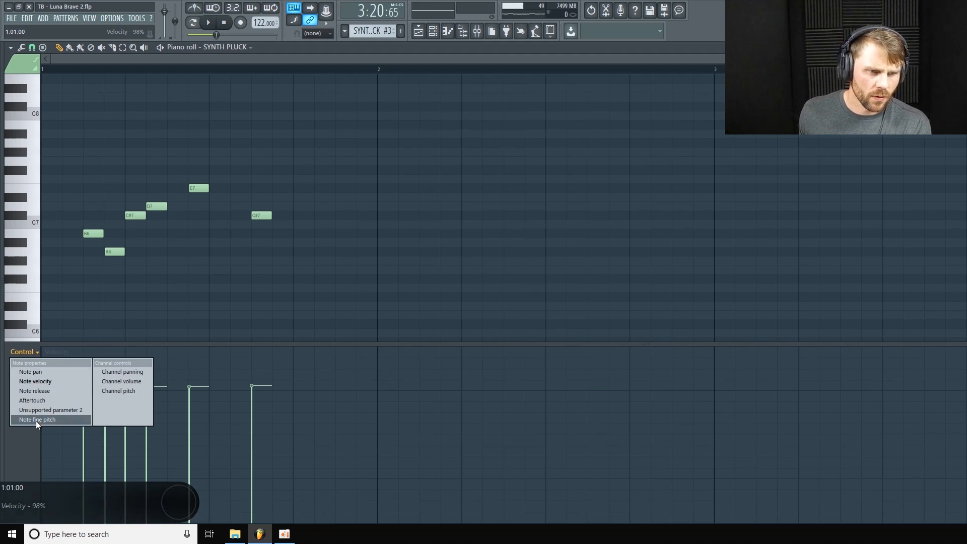
pyautogui.click(36, 421)
pyautogui.press('space')
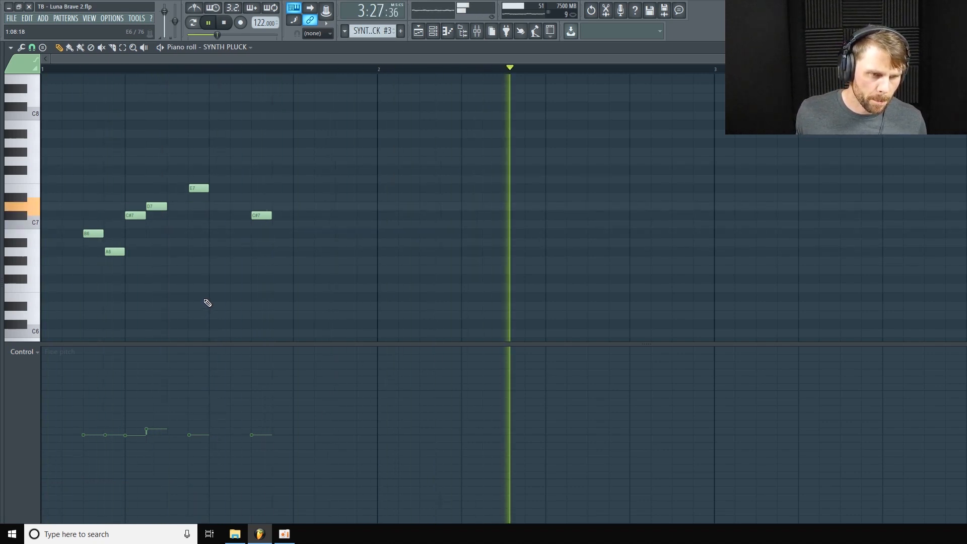
pyautogui.press('space')
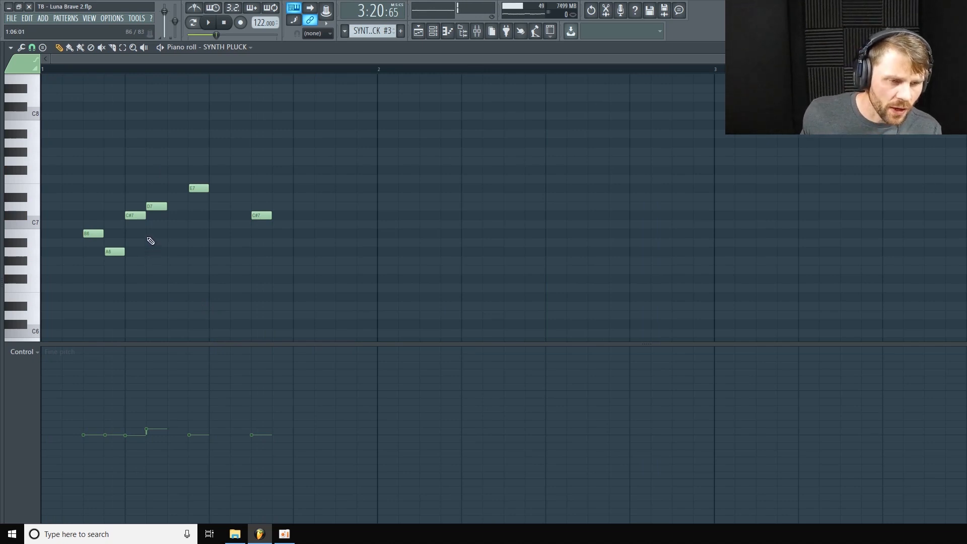
# Step: Enlarge the fine pitch lane to examine the D7 note's pitch offset, and shrink the lane again
pyautogui.moveTo(202, 345); pyautogui.dragTo(212, 286)
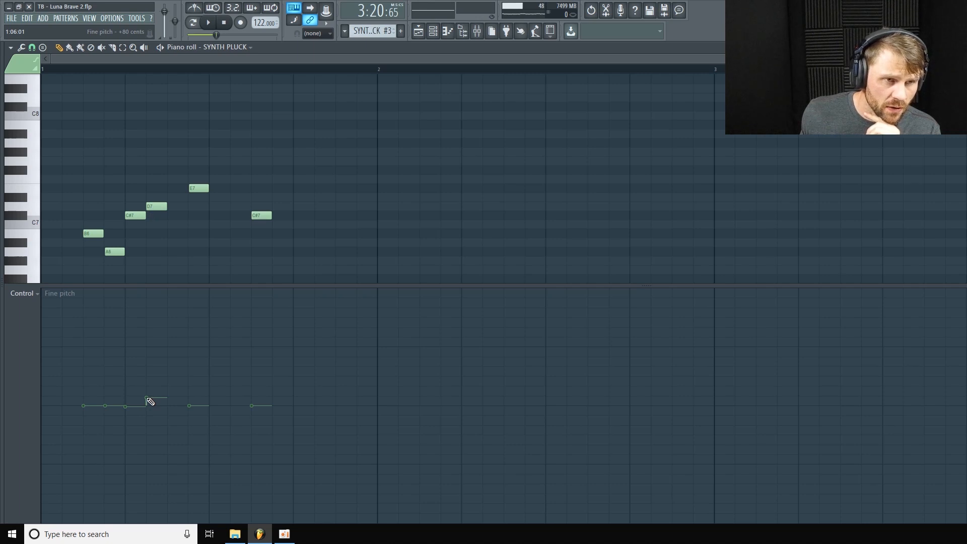
pyautogui.moveTo(209, 286); pyautogui.dragTo(202, 309)
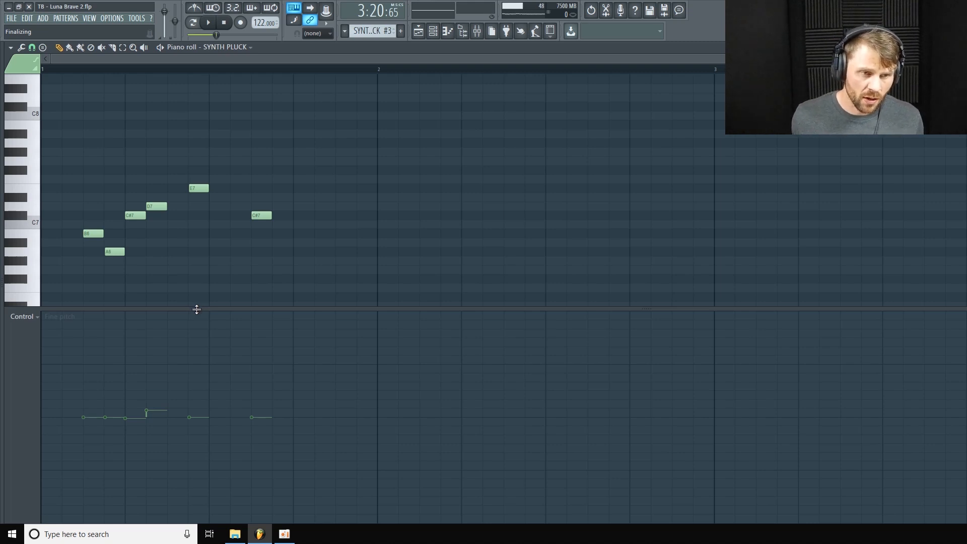
pyautogui.moveTo(208, 308); pyautogui.dragTo(215, 335)
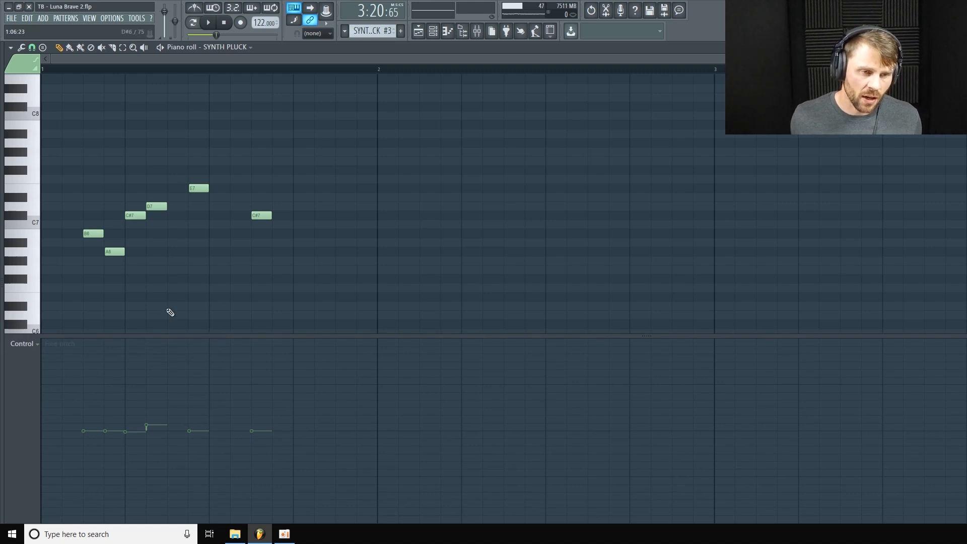
# Step: Return to the playlist and examine the SYNTH PLUCK automation clips through to the end of the arrangement
pyautogui.click(432, 32)
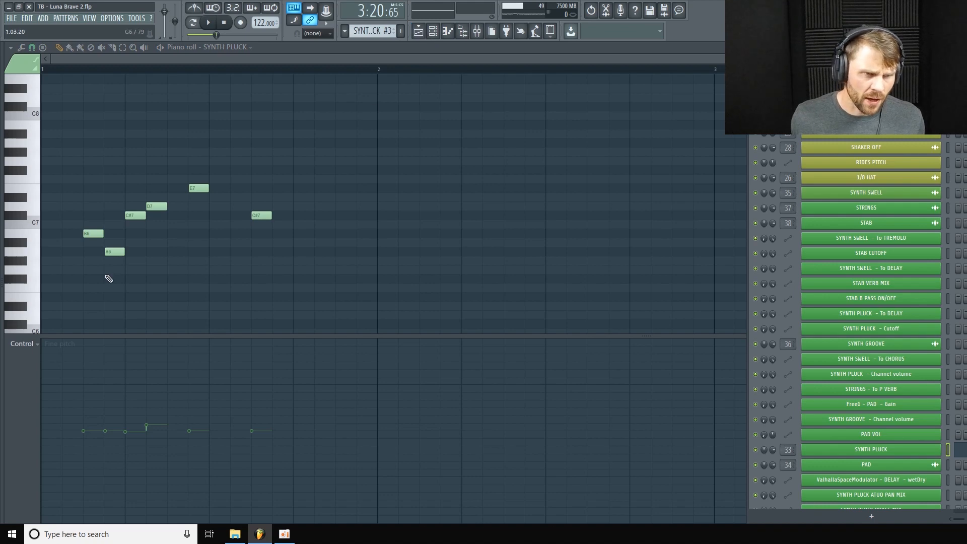
pyautogui.click(418, 32)
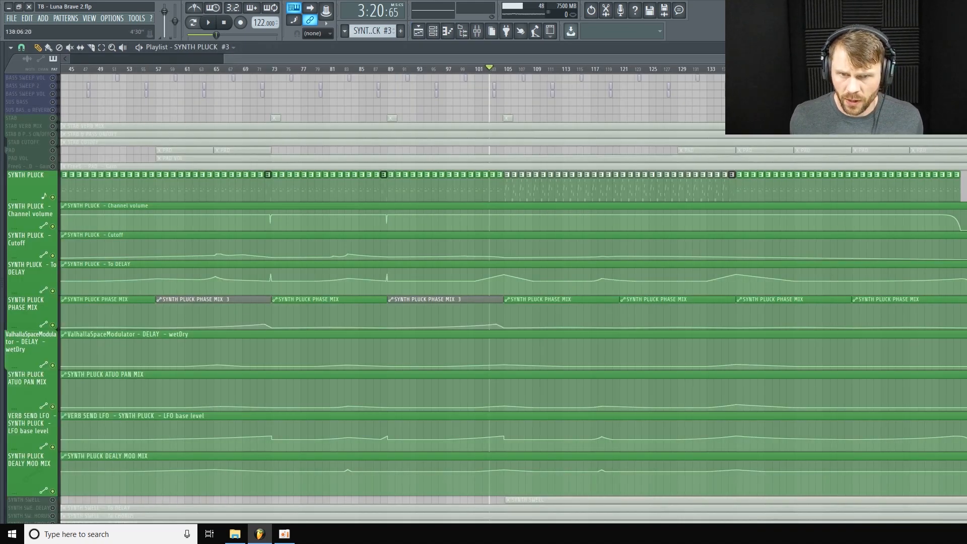
pyautogui.scroll(-1, 245, 317)
pyautogui.moveTo(20, 328); pyautogui.dragTo(20, 325)
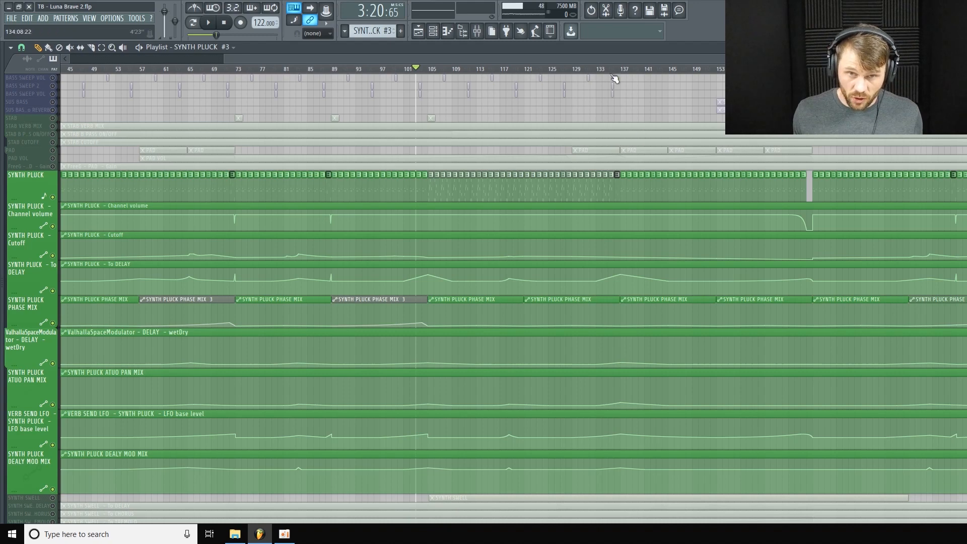
pyautogui.moveTo(661, 59); pyautogui.dragTo(855, 59)
pyautogui.moveTo(791, 59); pyautogui.dragTo(817, 141)
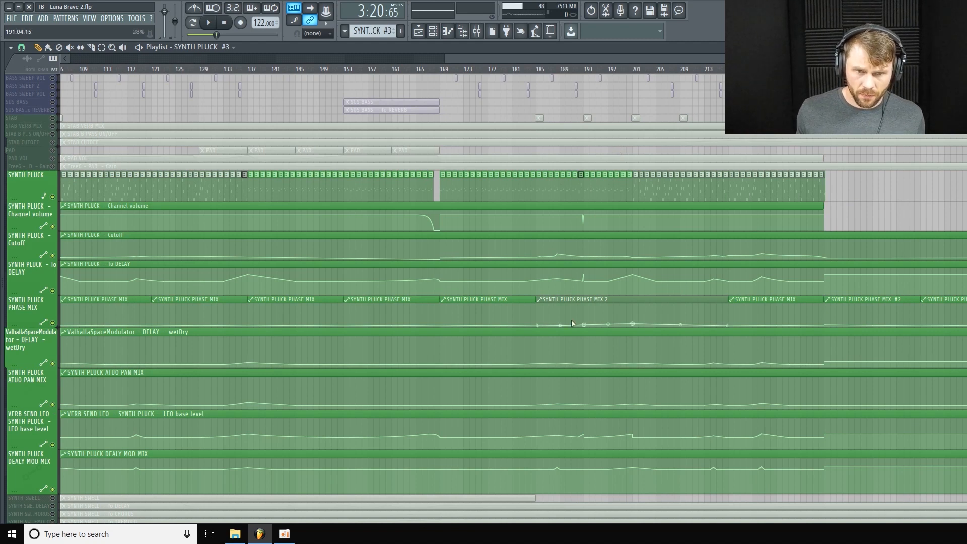
# Step: Slightly increase the heights of the ValhallaSpaceModulator DELAY wetDry and SYNTH PLUCK ATUO PAN MIX tracks
pyautogui.scroll(-3, 303, 343)
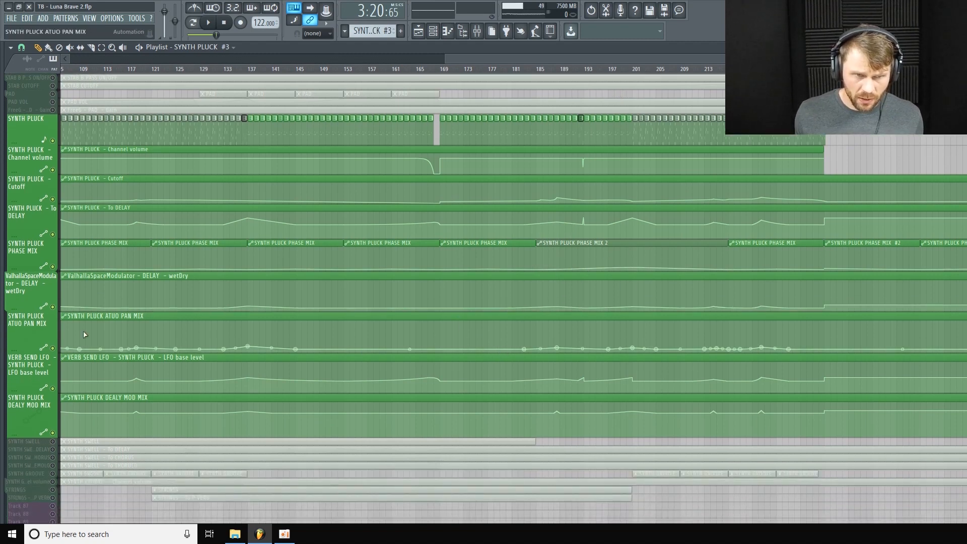
pyautogui.moveTo(27, 309)
pyautogui.mouseDown()
pyautogui.moveTo(27, 377)
pyautogui.moveTo(28, 316)
pyautogui.mouseUp()
pyautogui.moveTo(38, 362)
pyautogui.mouseDown()
pyautogui.moveTo(36, 414)
pyautogui.moveTo(37, 372)
pyautogui.mouseUp()
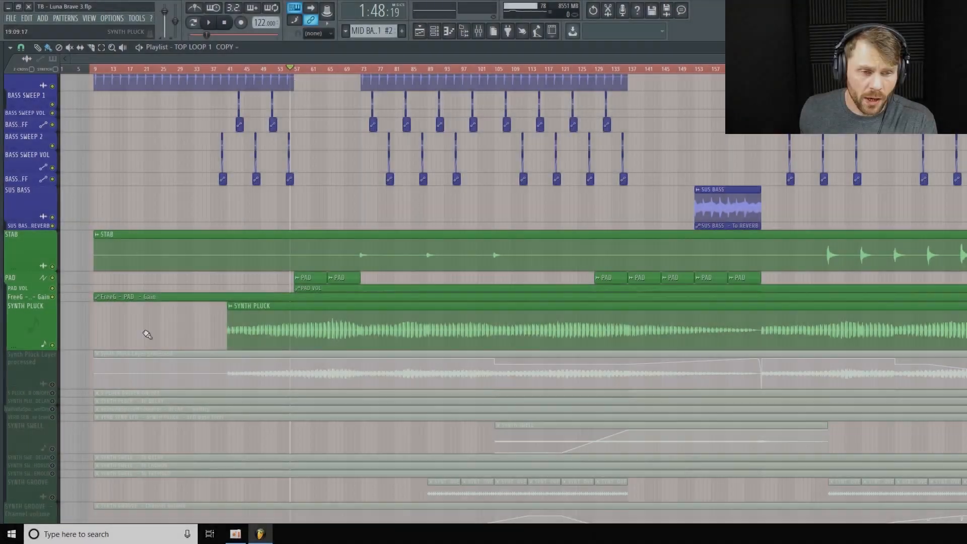
# Step: Unmute the Synth Pluck Layer processed track, making it taller and the SYNTH PLUCK track above it shorter
pyautogui.scroll(-3, 53, 324)
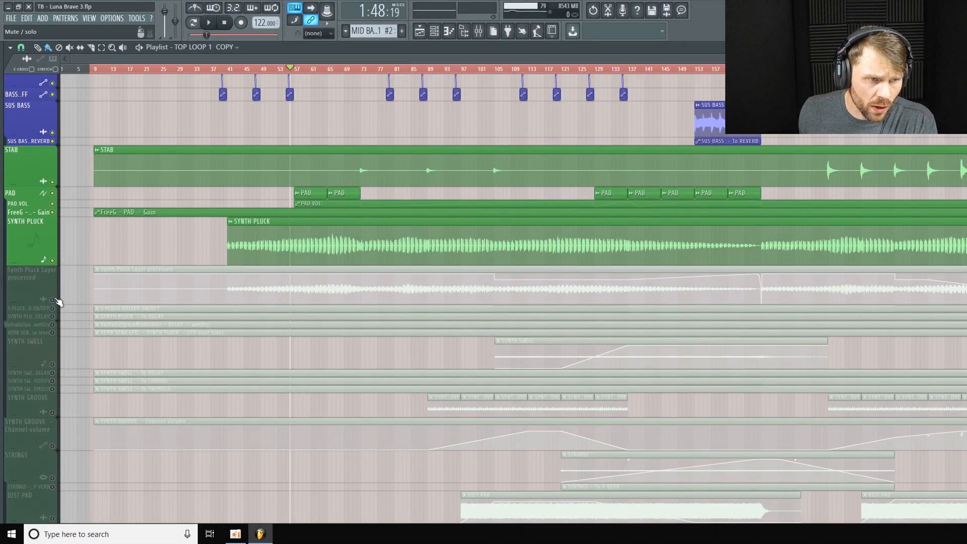
pyautogui.click(53, 300)
pyautogui.moveTo(30, 266); pyautogui.dragTo(43, 245)
pyautogui.moveTo(38, 312); pyautogui.dragTo(34, 299)
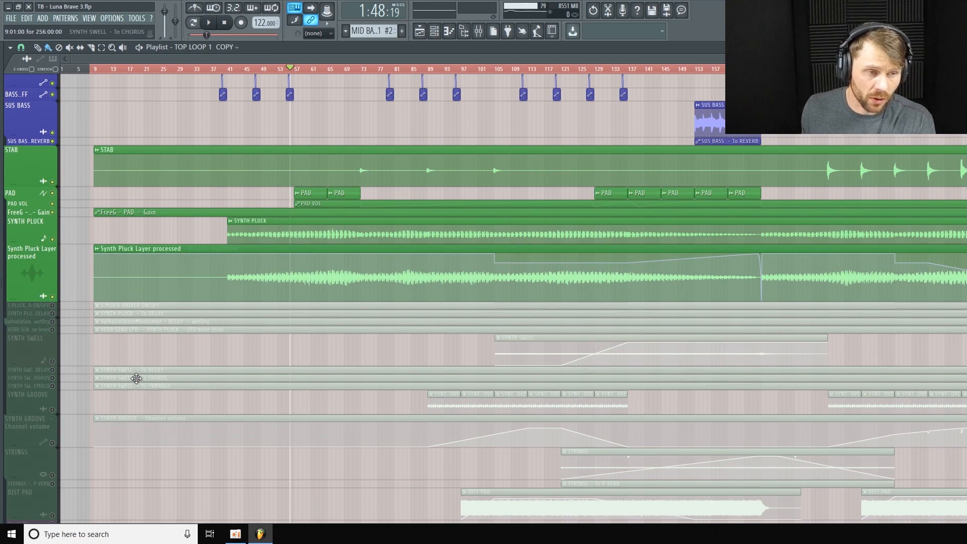
# Step: Check the mixer briefly and play the arrangement to hear SYNTH PLUCK together with its processed layer
pyautogui.click(478, 31)
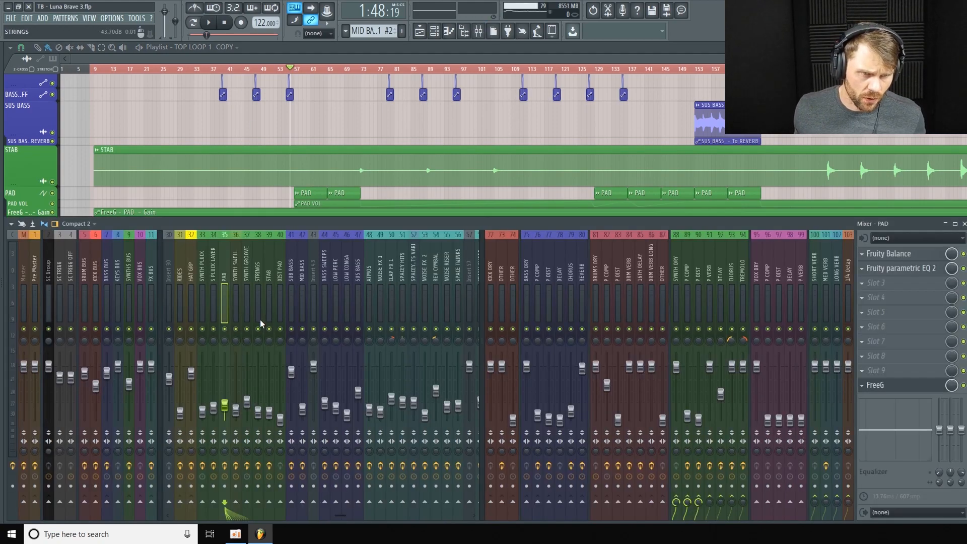
pyautogui.press('F9')
pyautogui.press('space')
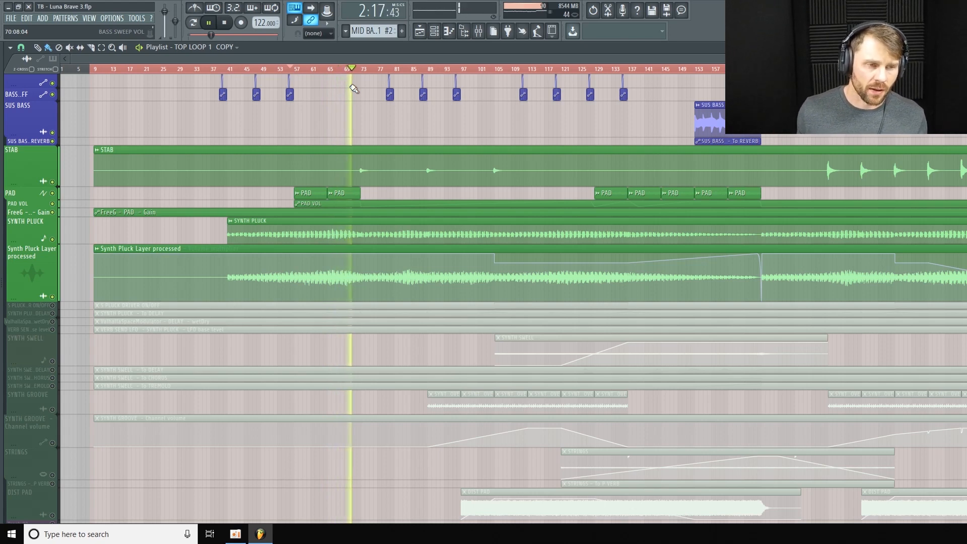
# Step: Compare the two pluck channels in the mixer during playback, stop, and inspect the S PLUCK LAYER insert's effects
pyautogui.click(478, 31)
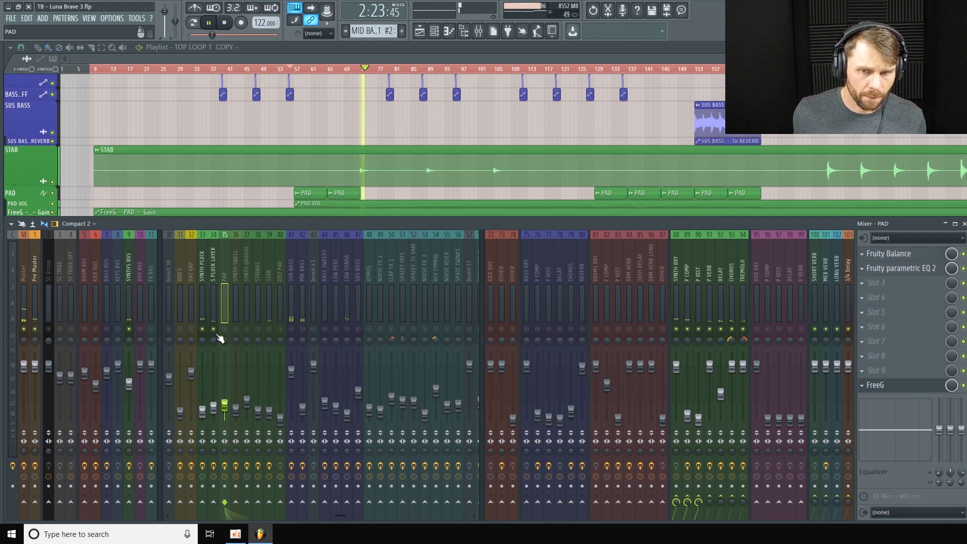
pyautogui.scroll(-3, 294, 166)
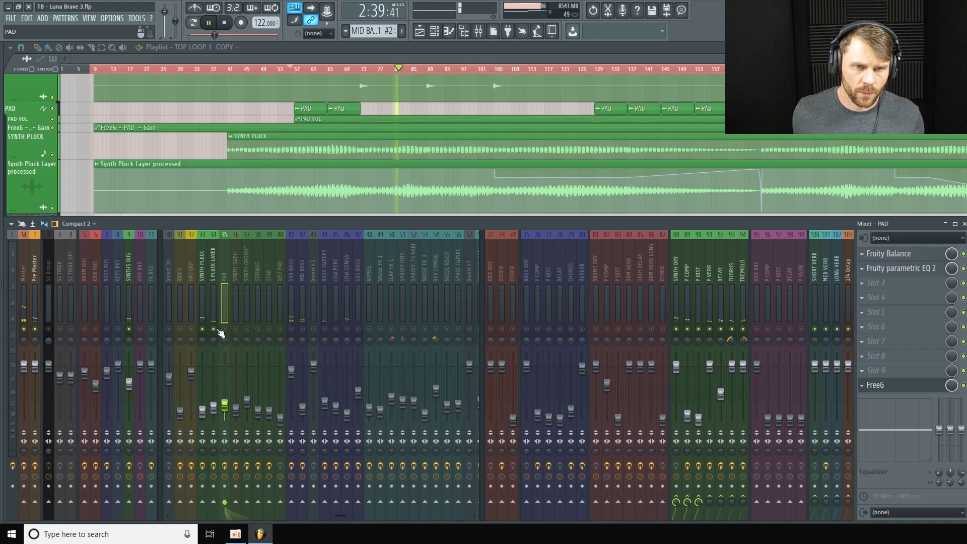
pyautogui.press('space')
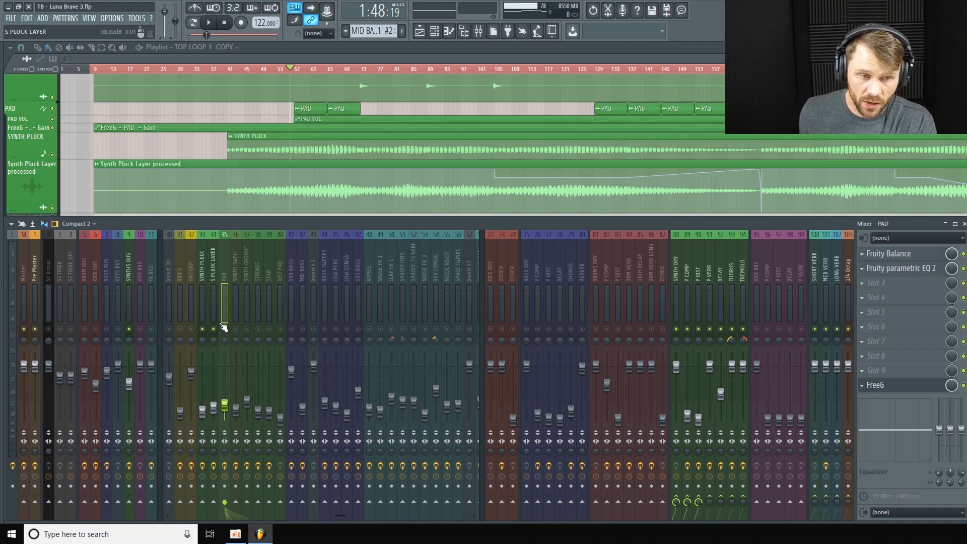
pyautogui.click(218, 277)
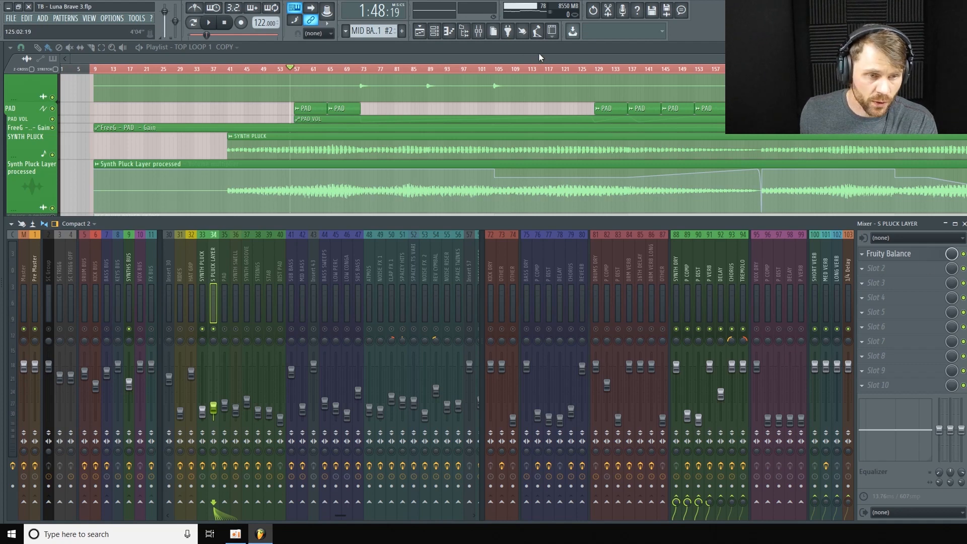
pyautogui.press('F9')
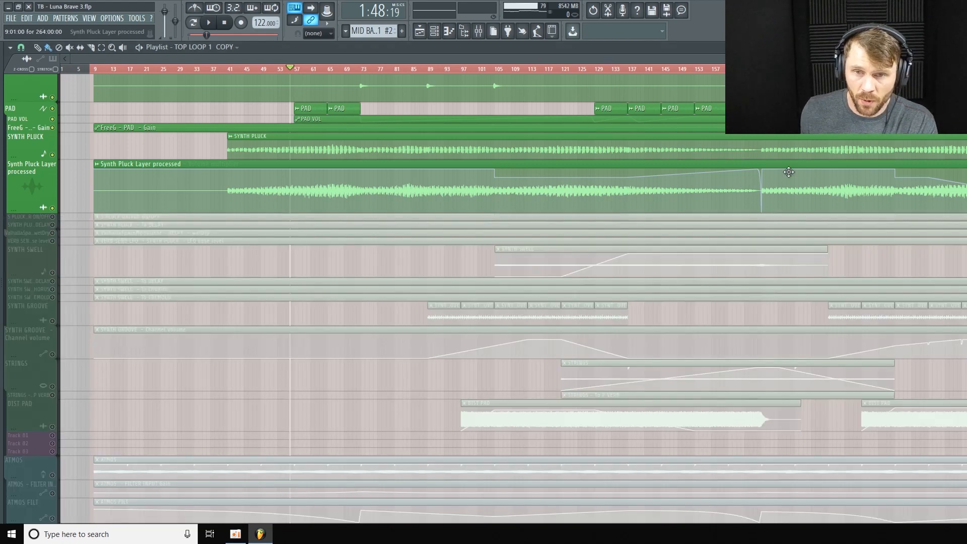
# Step: Unmute the four automation tracks below Synth Pluck Layer processed and the SYNTH SWELL track, adjusting the layer and swell track heights
pyautogui.moveTo(32, 212); pyautogui.dragTo(52, 224)
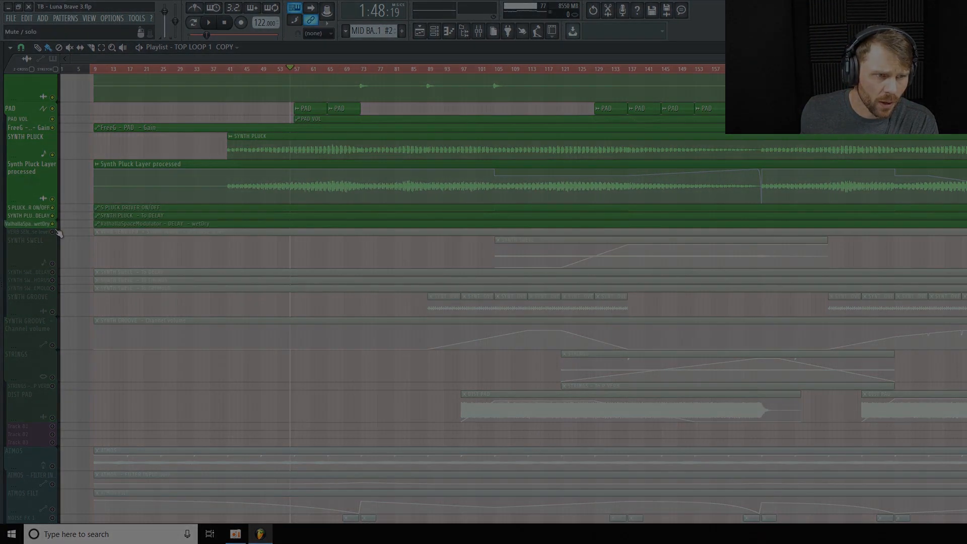
pyautogui.click(52, 232)
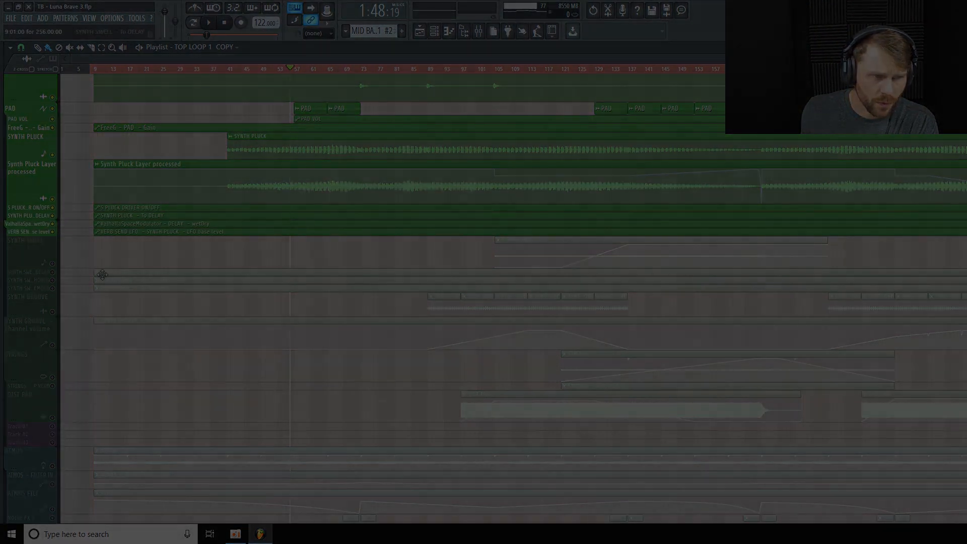
pyautogui.click(53, 264)
pyautogui.moveTo(28, 268); pyautogui.dragTo(28, 276)
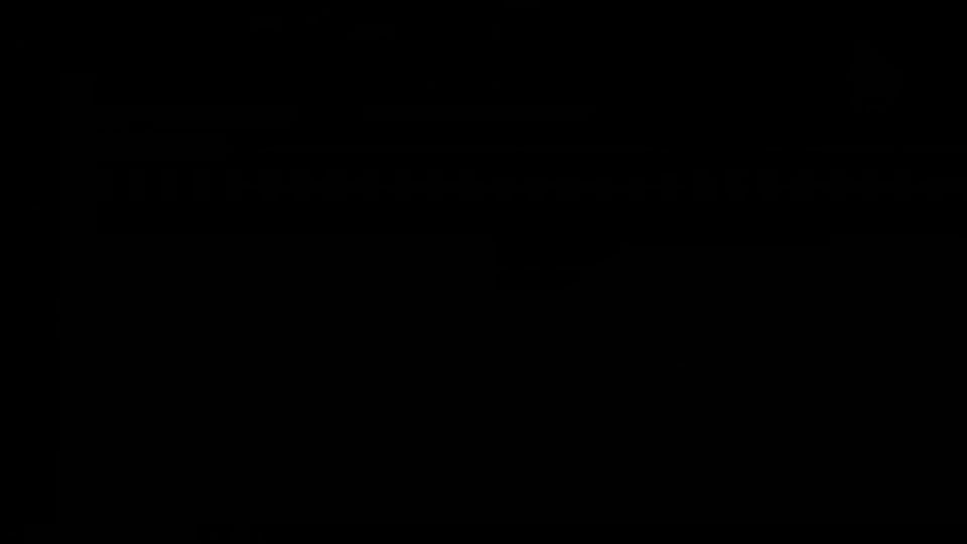